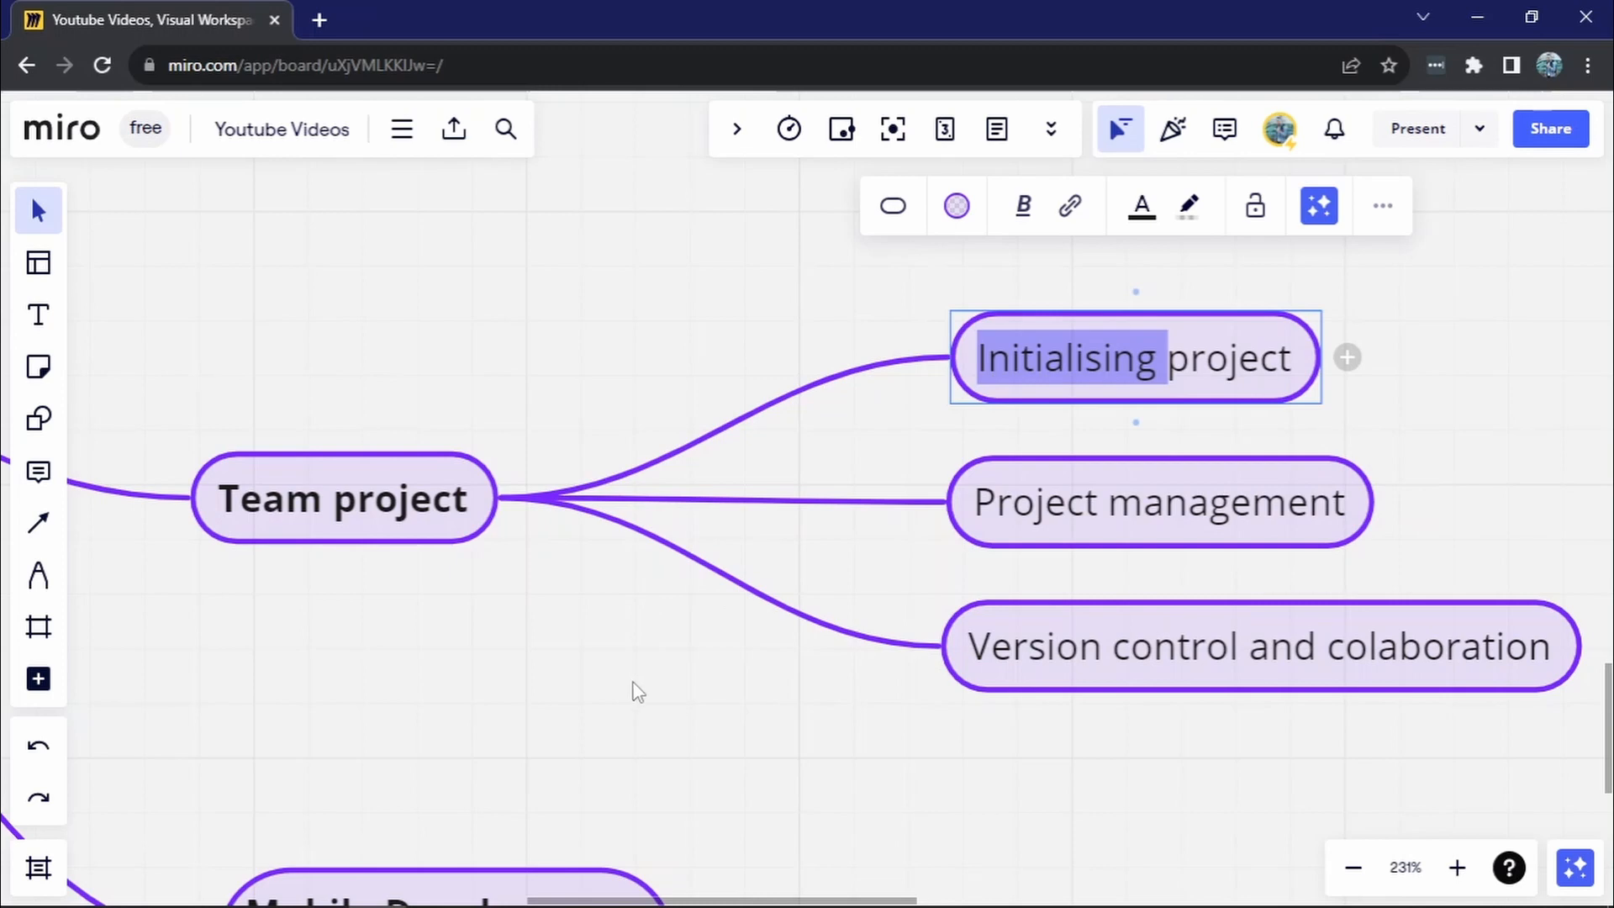
- Switch to the GitHub browser window, dismiss the collaborator notice, and open the team-project repository's projects page past its welcome introduction
key(alt+Tab)
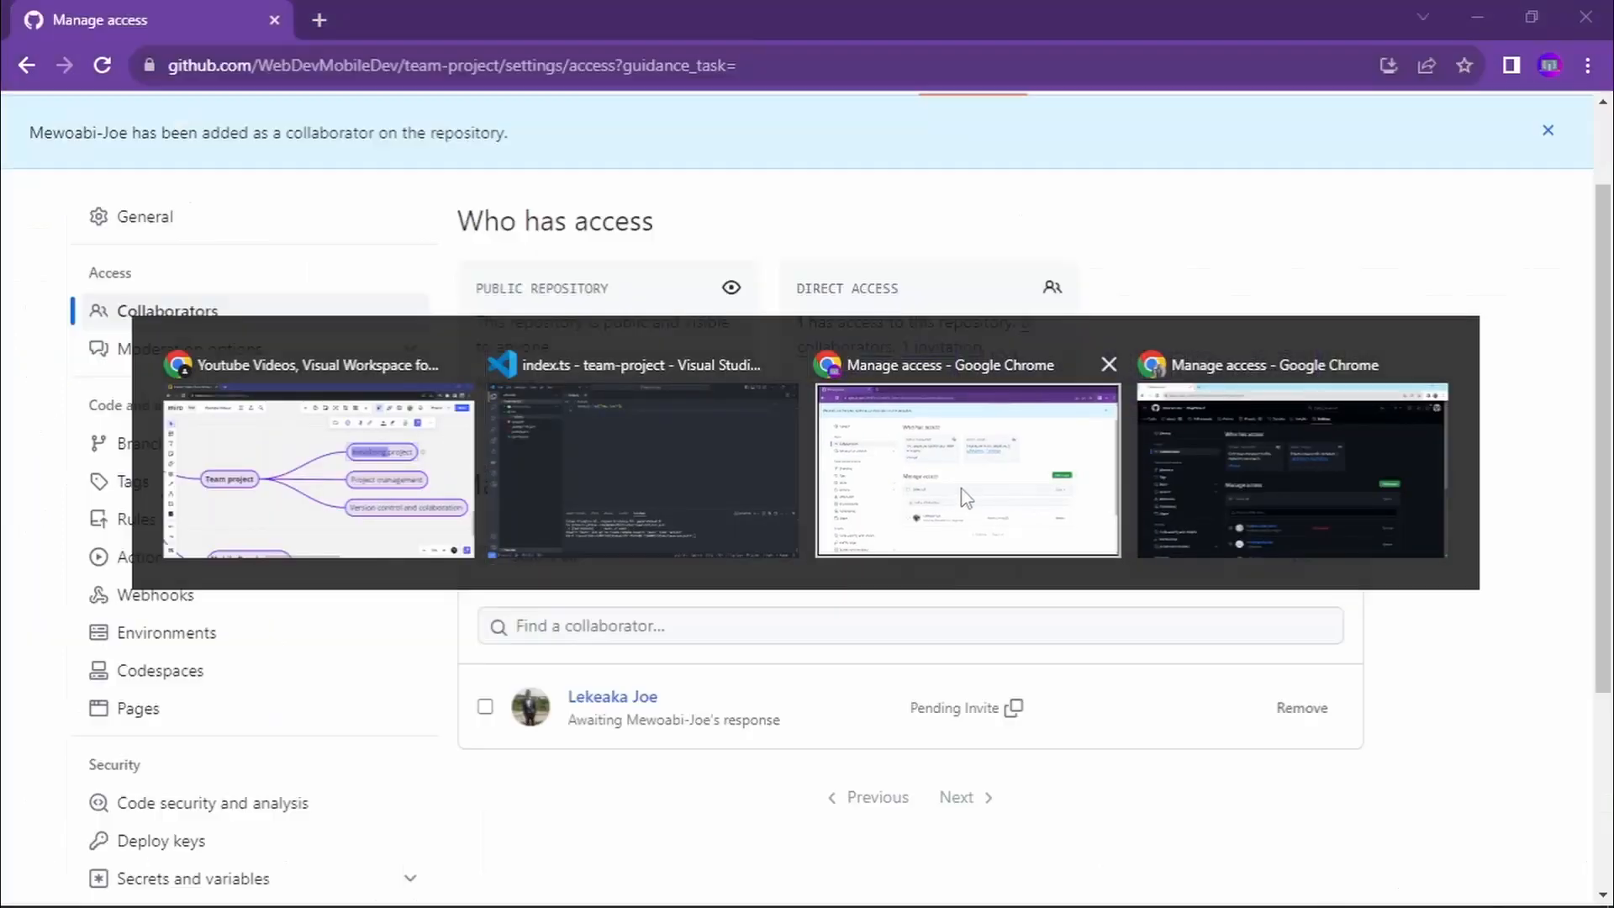
click(962, 487)
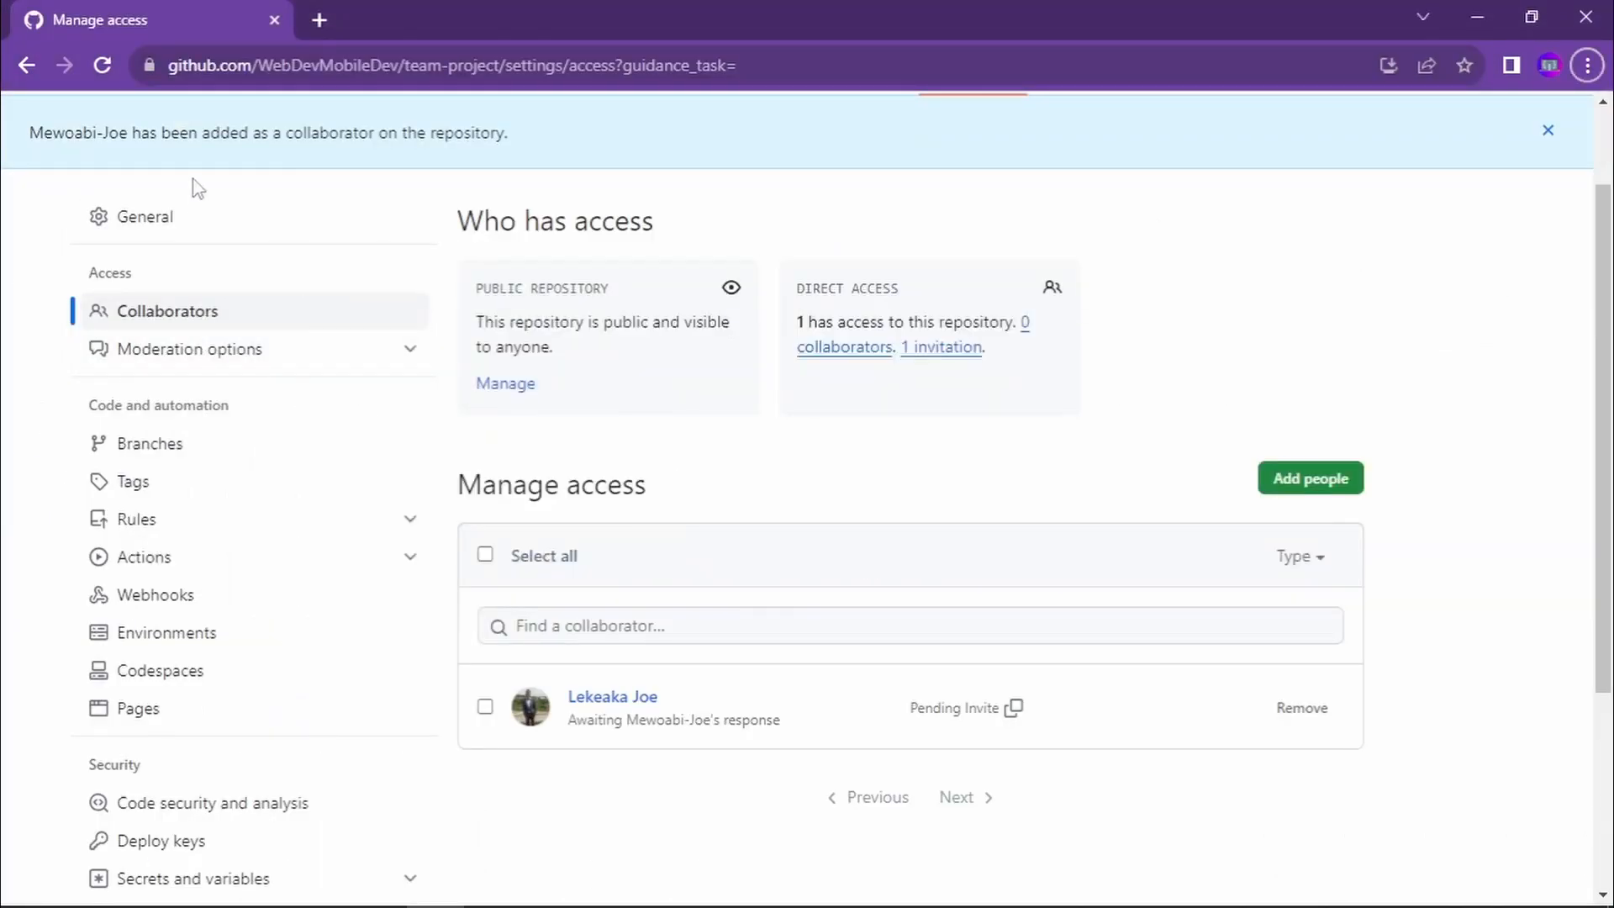
scroll(416, 271, up, 1)
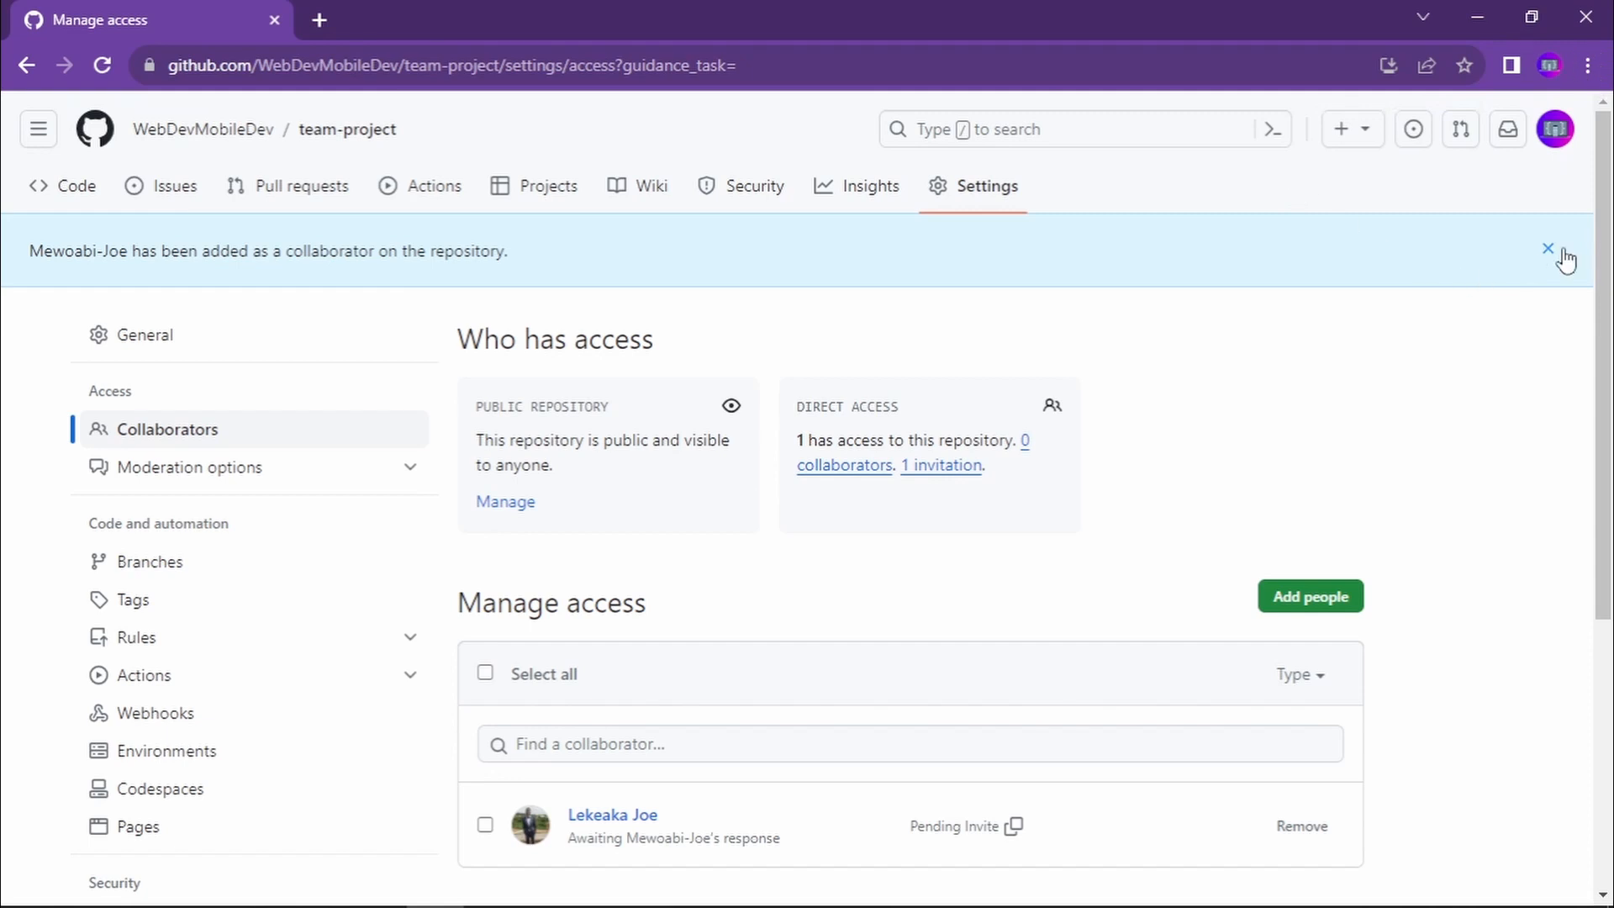
click(1554, 255)
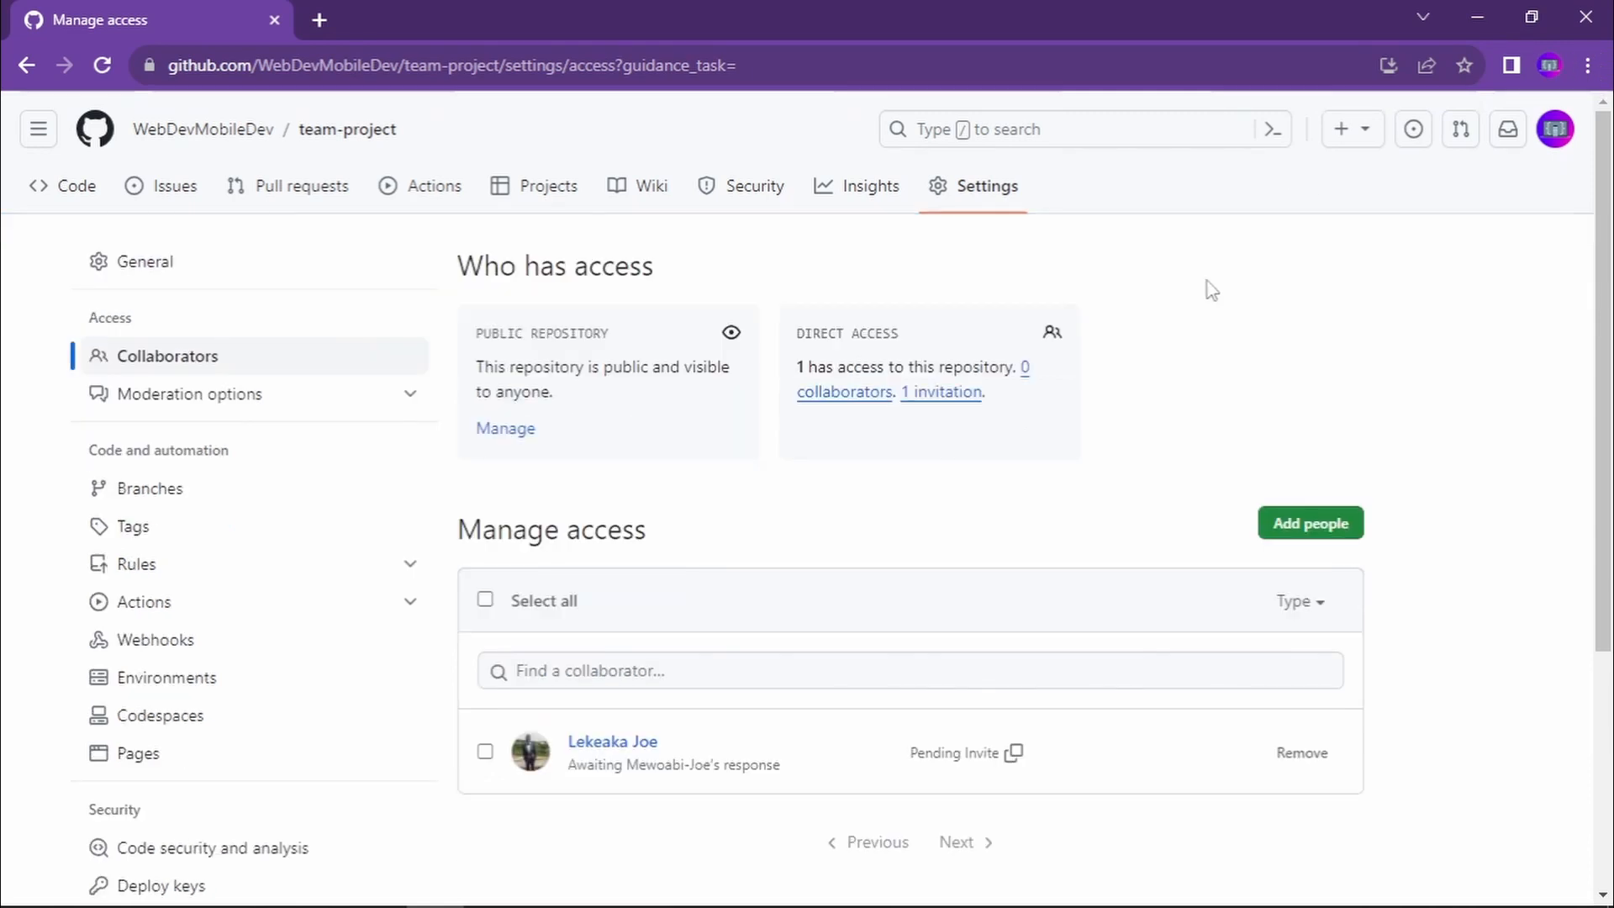
click(538, 202)
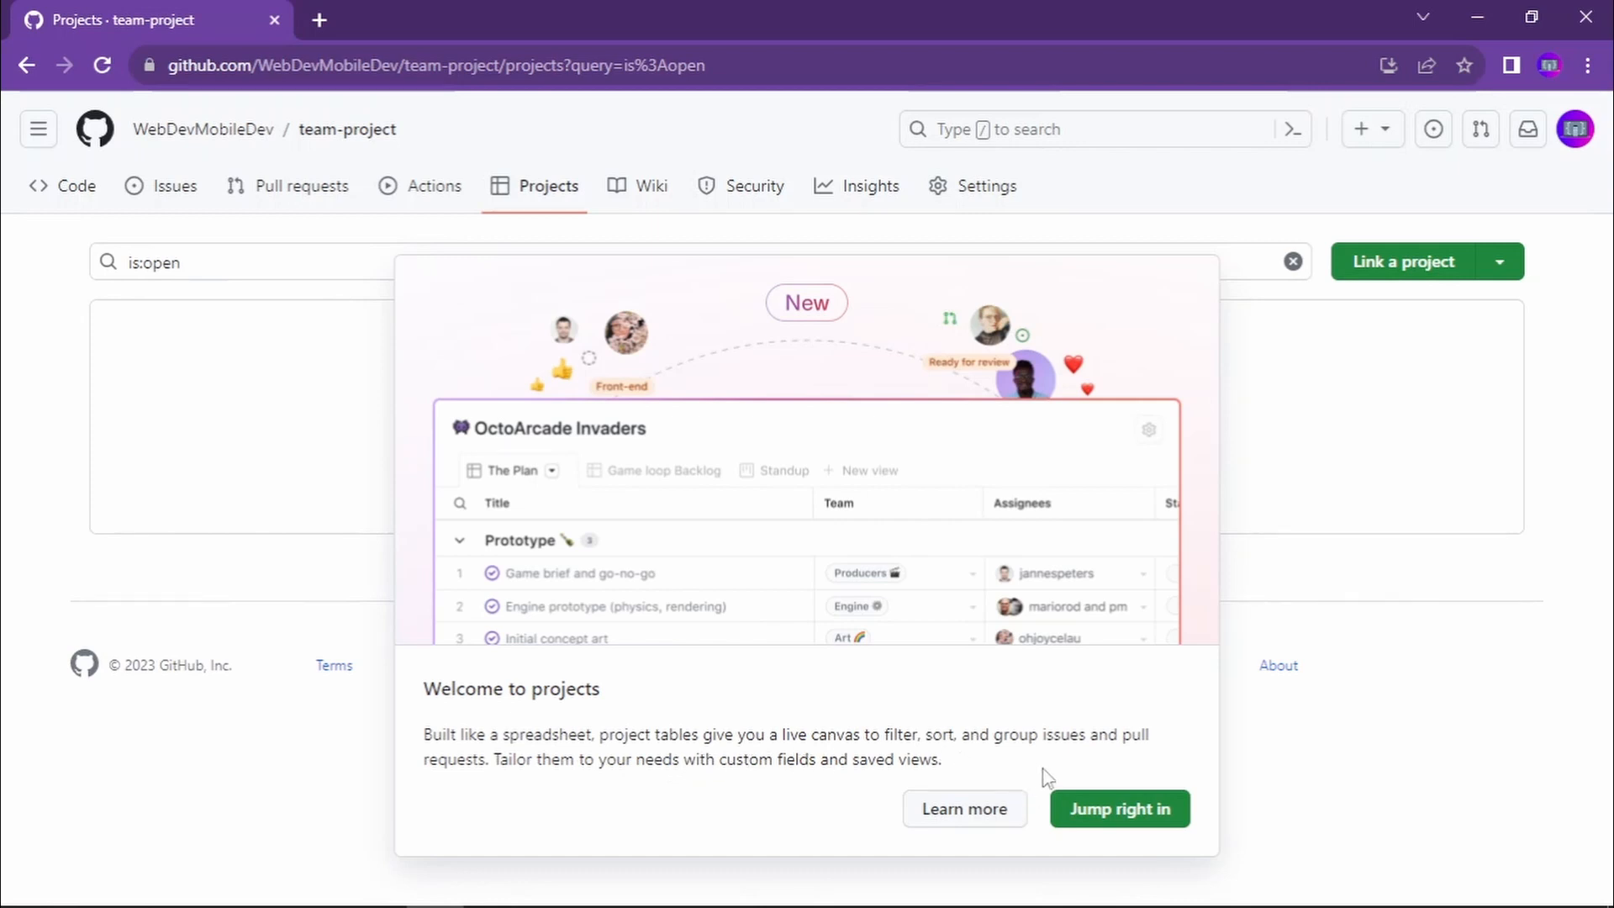
click(1165, 819)
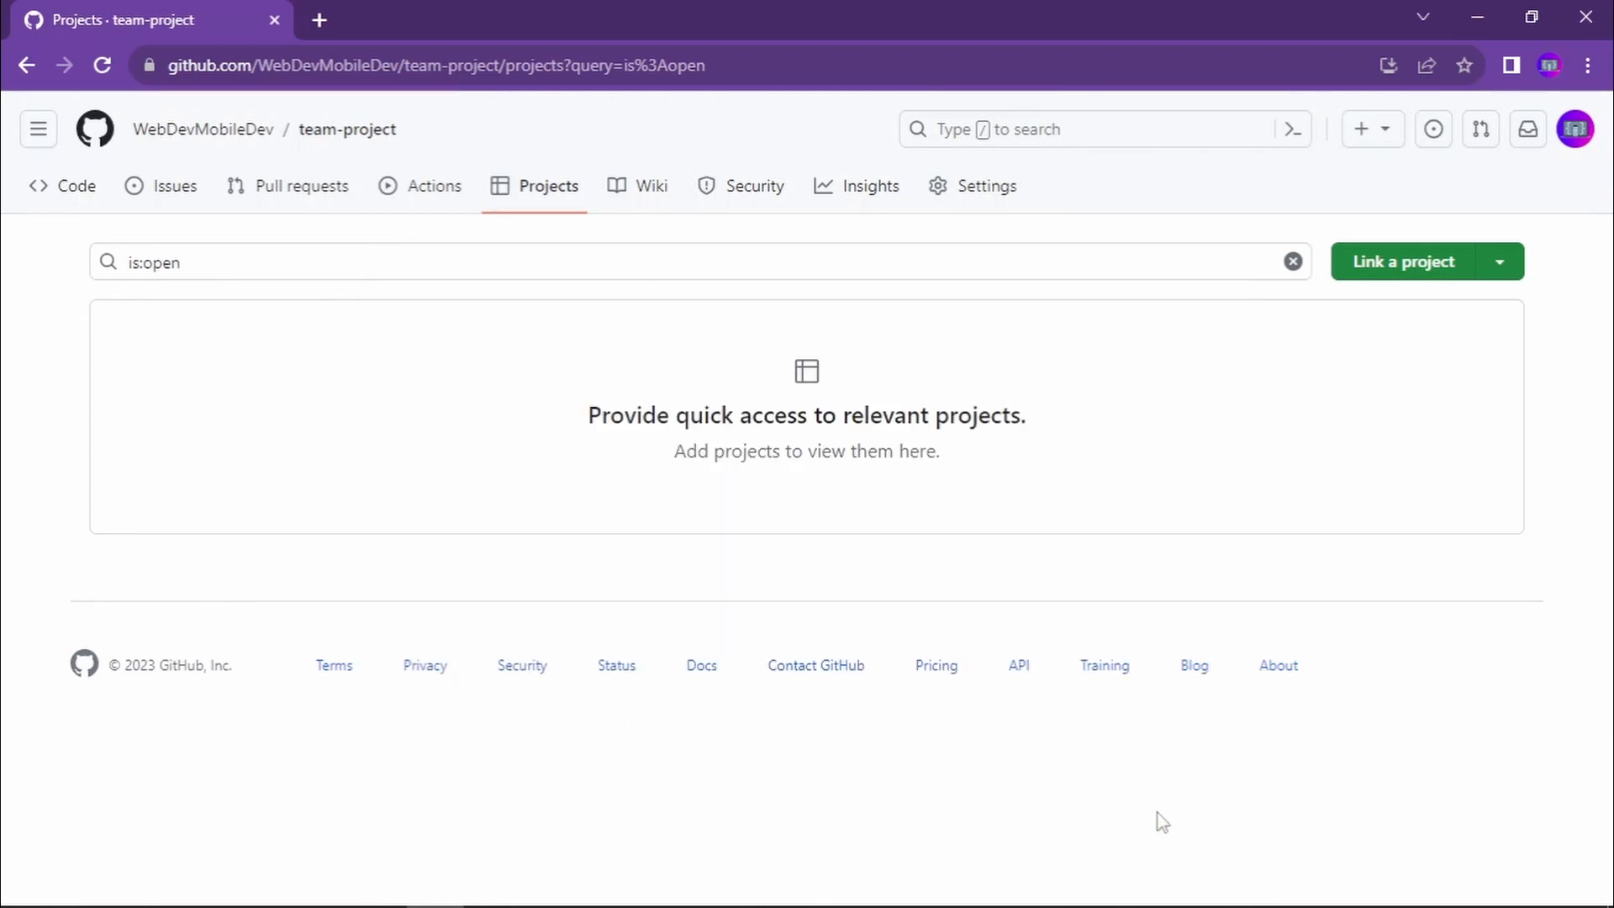
- Start creating a new project linked to the team-project repository, and proceed past the welcome introduction to the template selection
click(1443, 264)
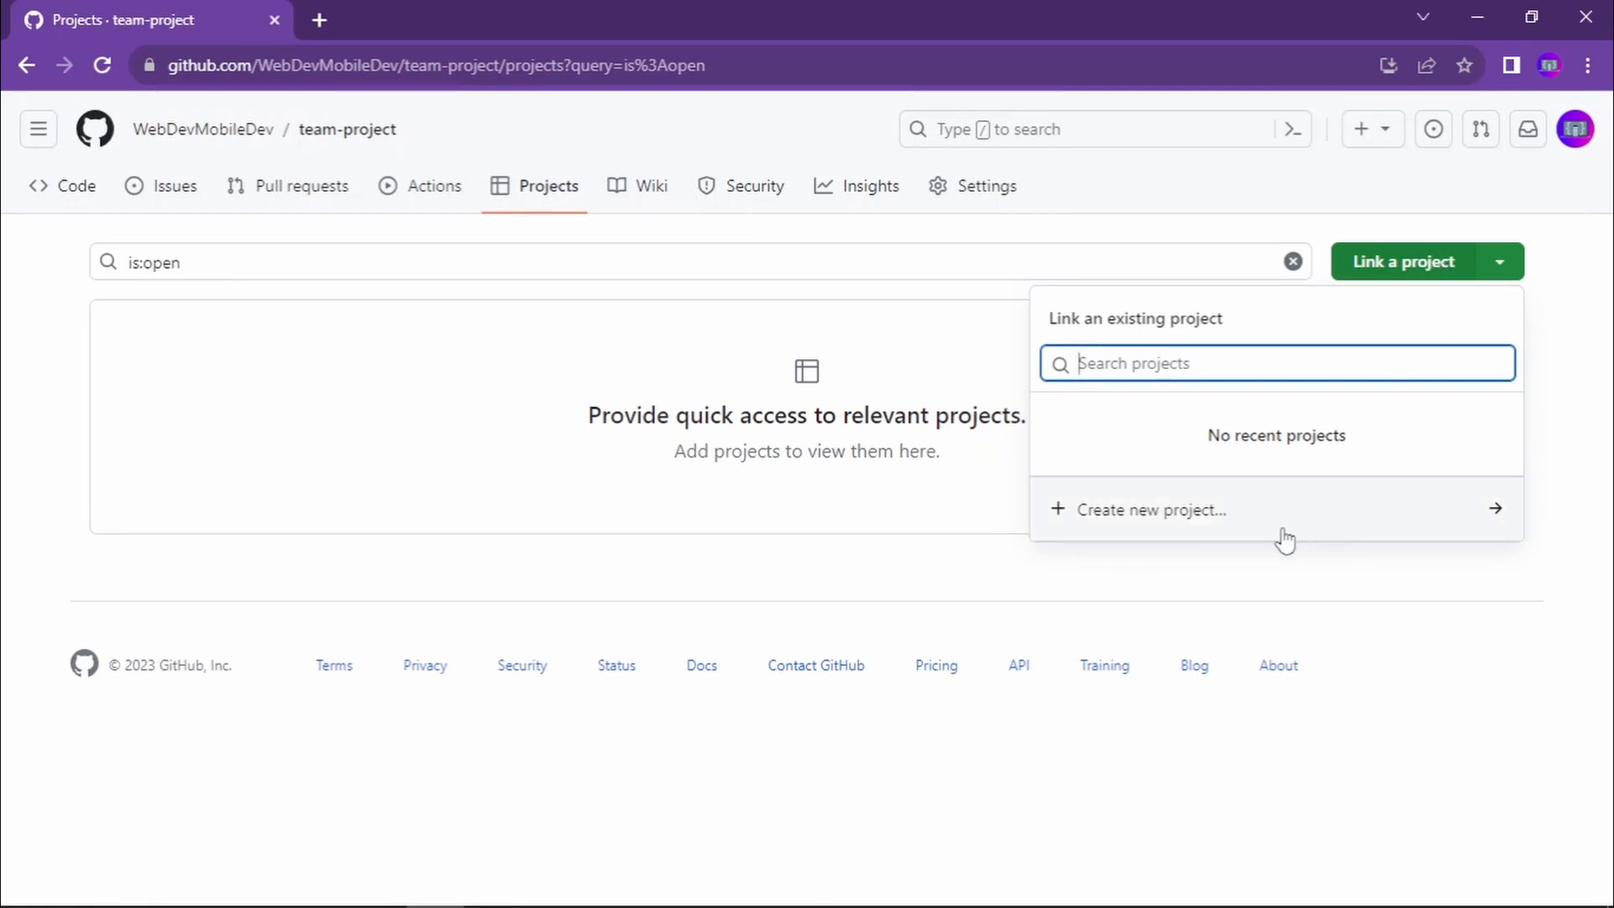
click(1242, 533)
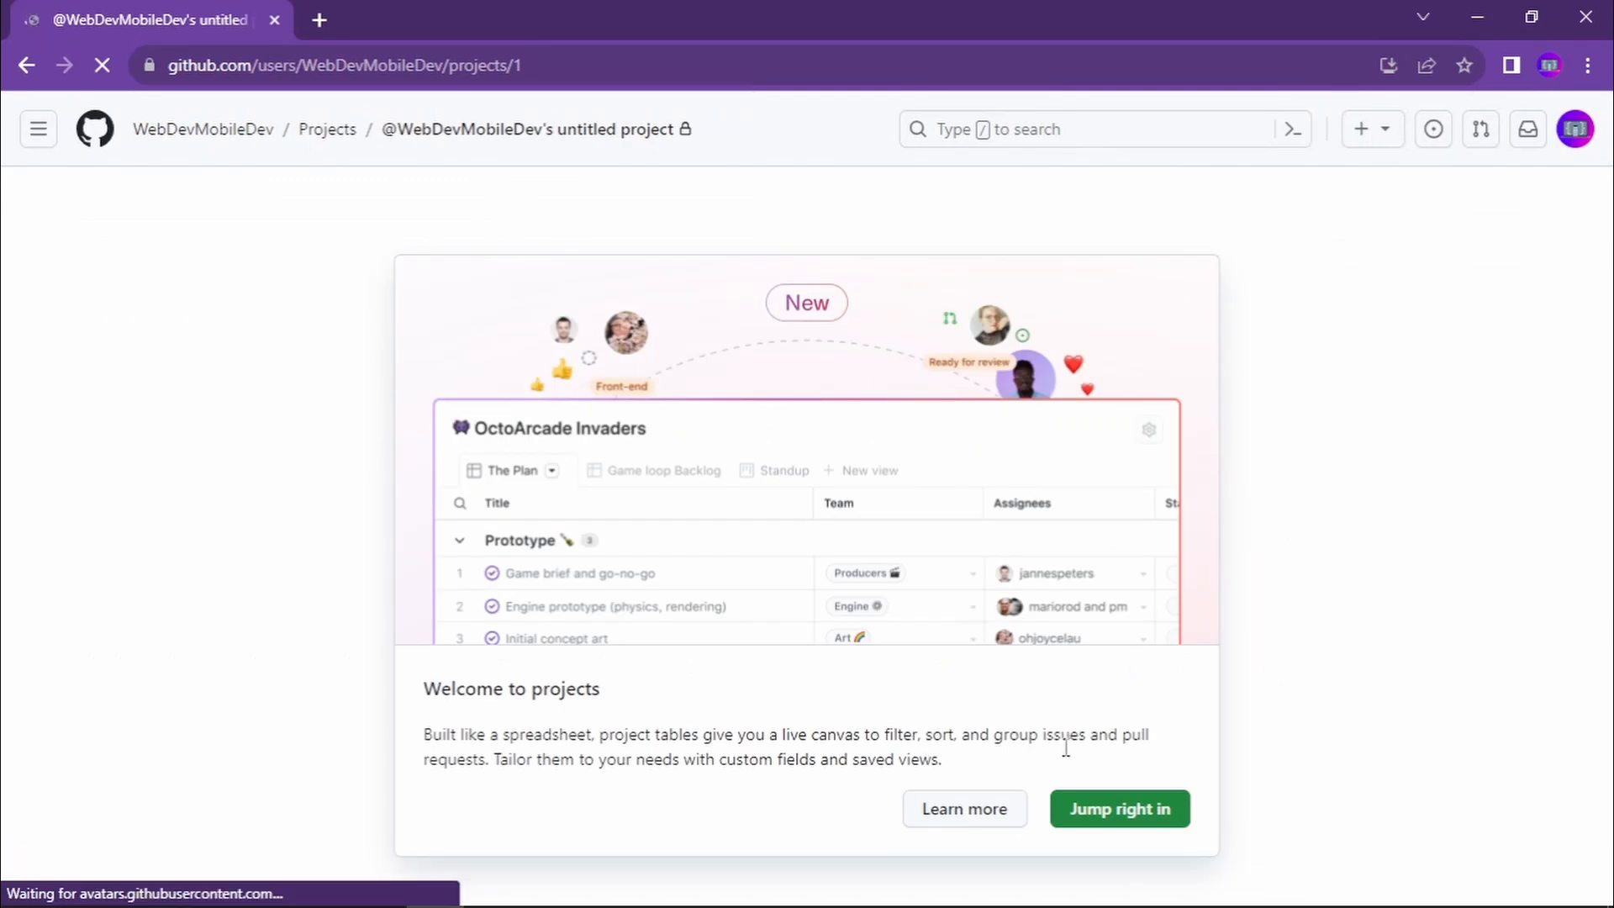
click(1131, 811)
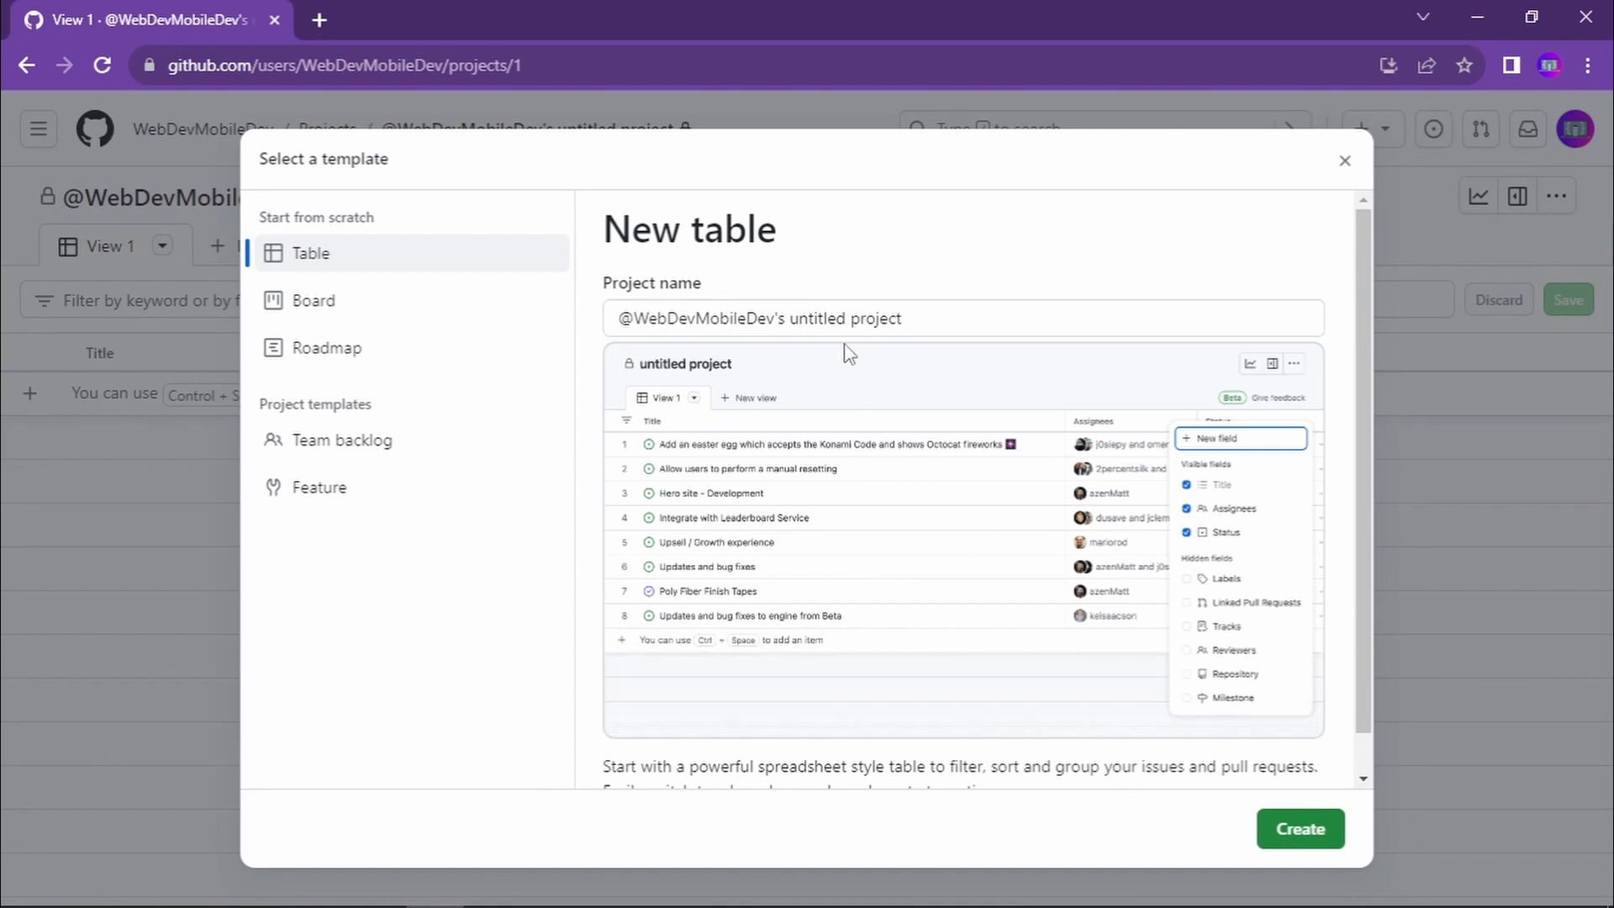
click(992, 318)
triple_click(992, 319)
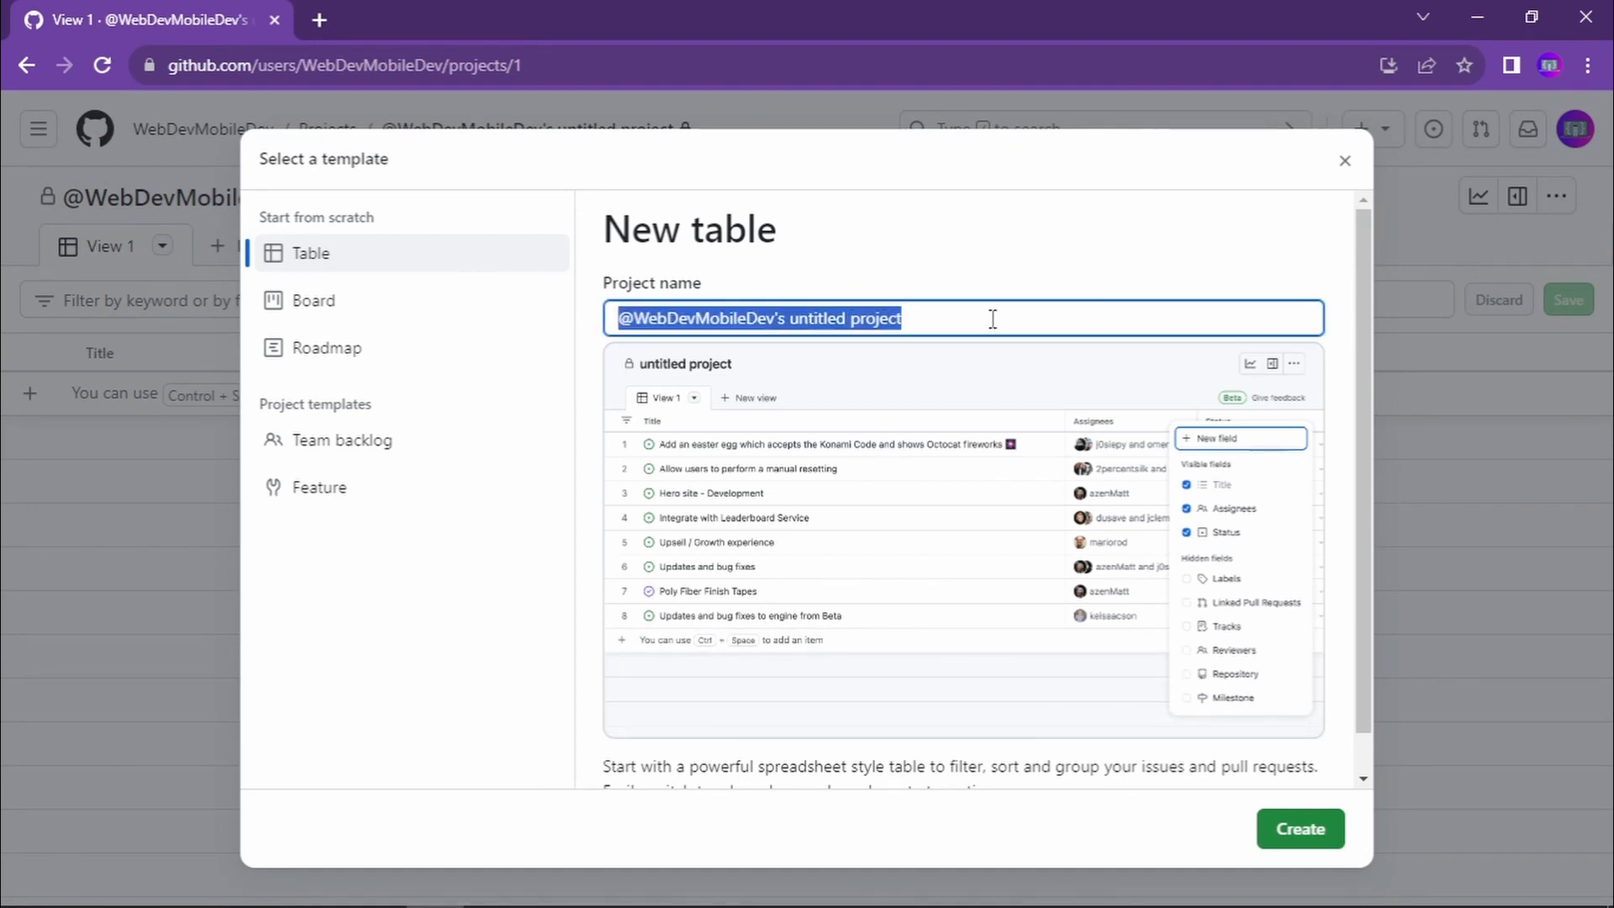
text(Test)
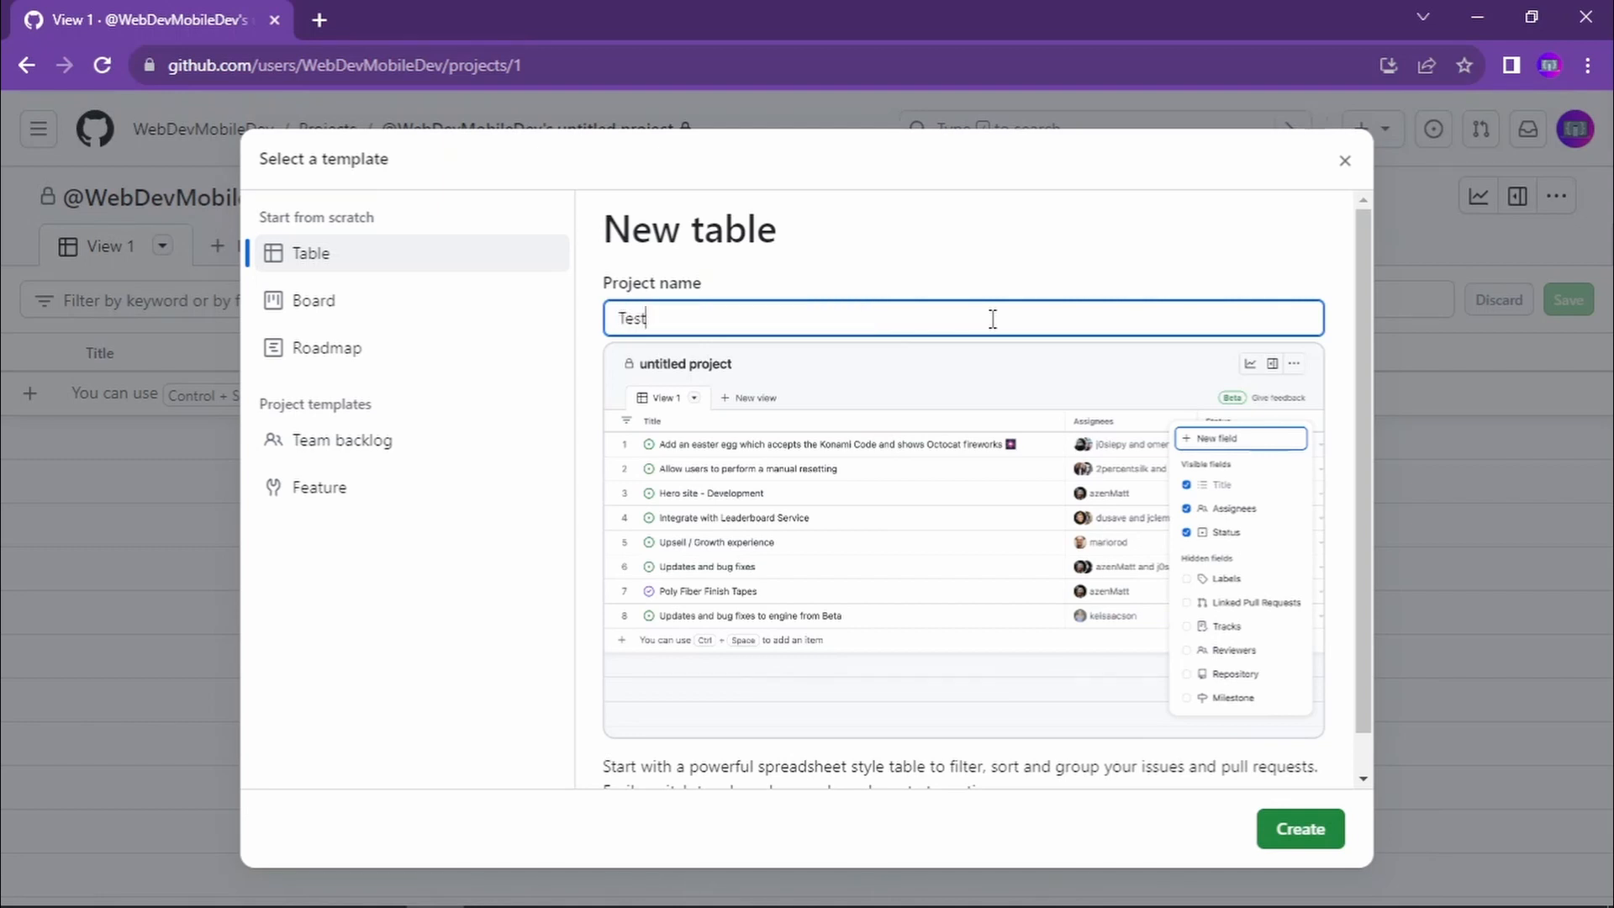
text(-pro)
key(alt+Tab)
key(alt+Tab)
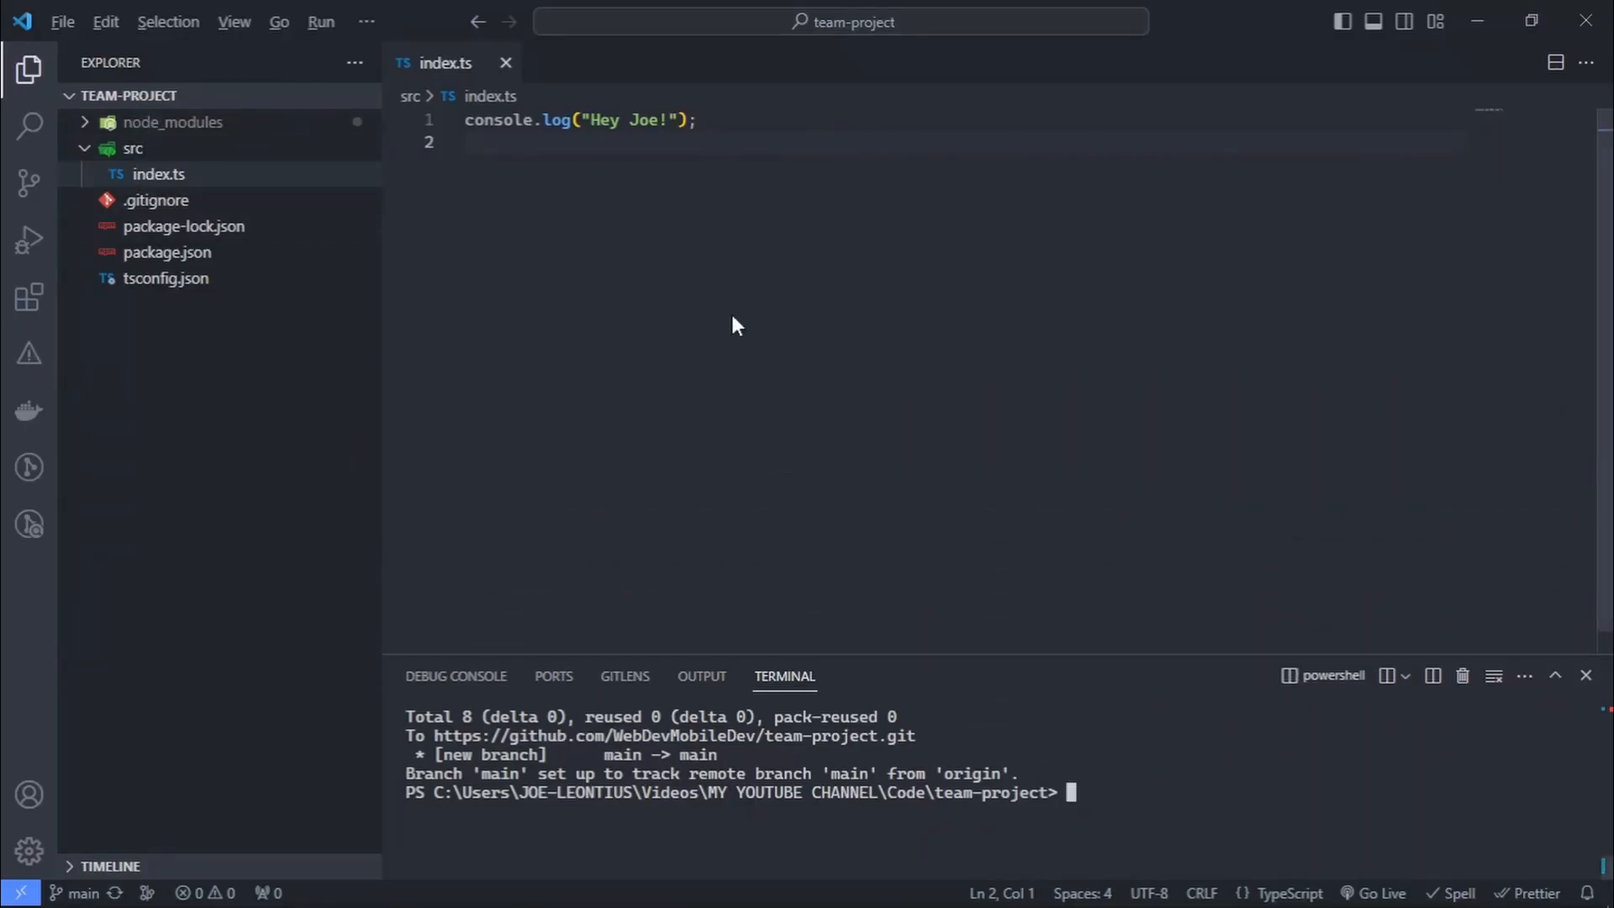
key(alt+Tab)
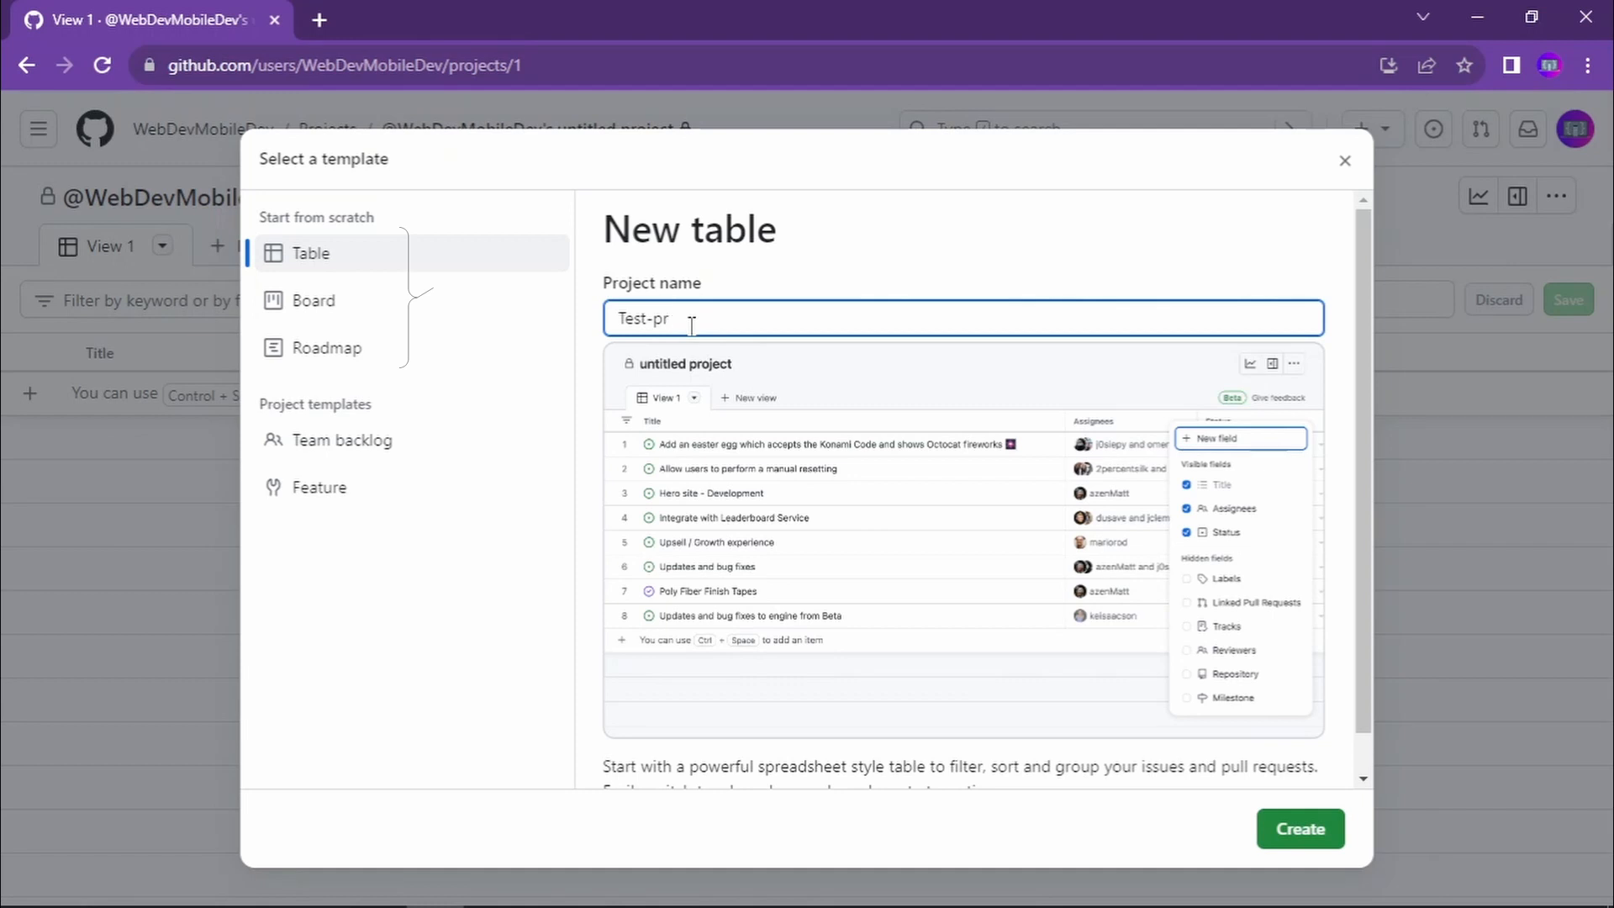
- Name the new project team-project and create it with the Table template
key(BackSpace)
key(BackSpace)
key(BackSpace)
key(BackSpace)
key(BackSpace)
key(BackSpace)
key(BackSpace)
text(te)
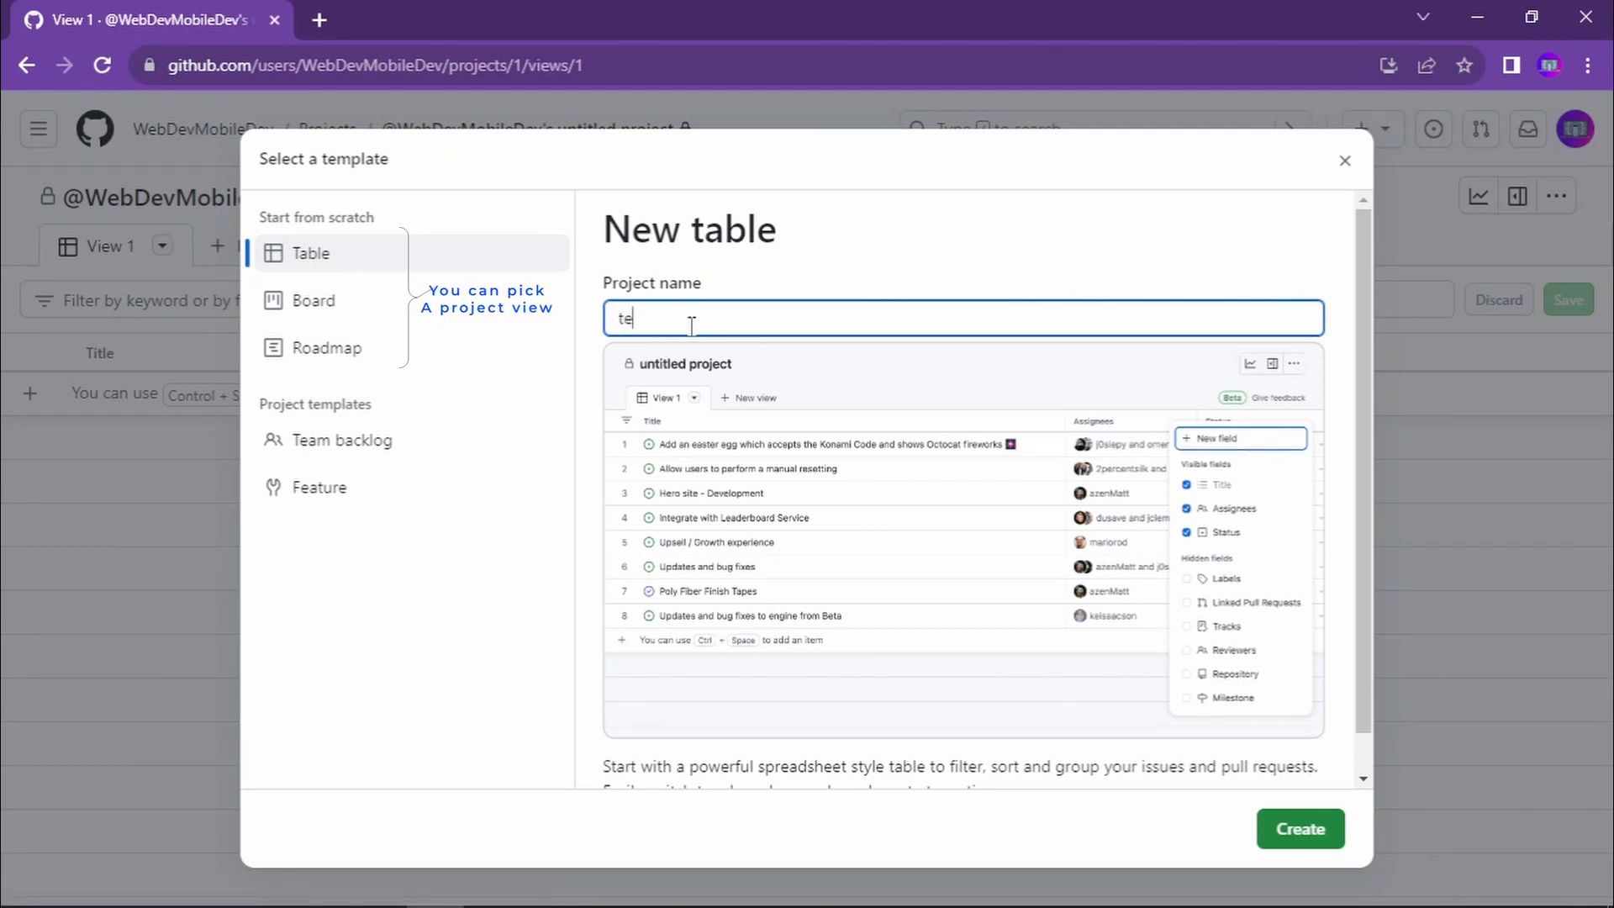
text(am)
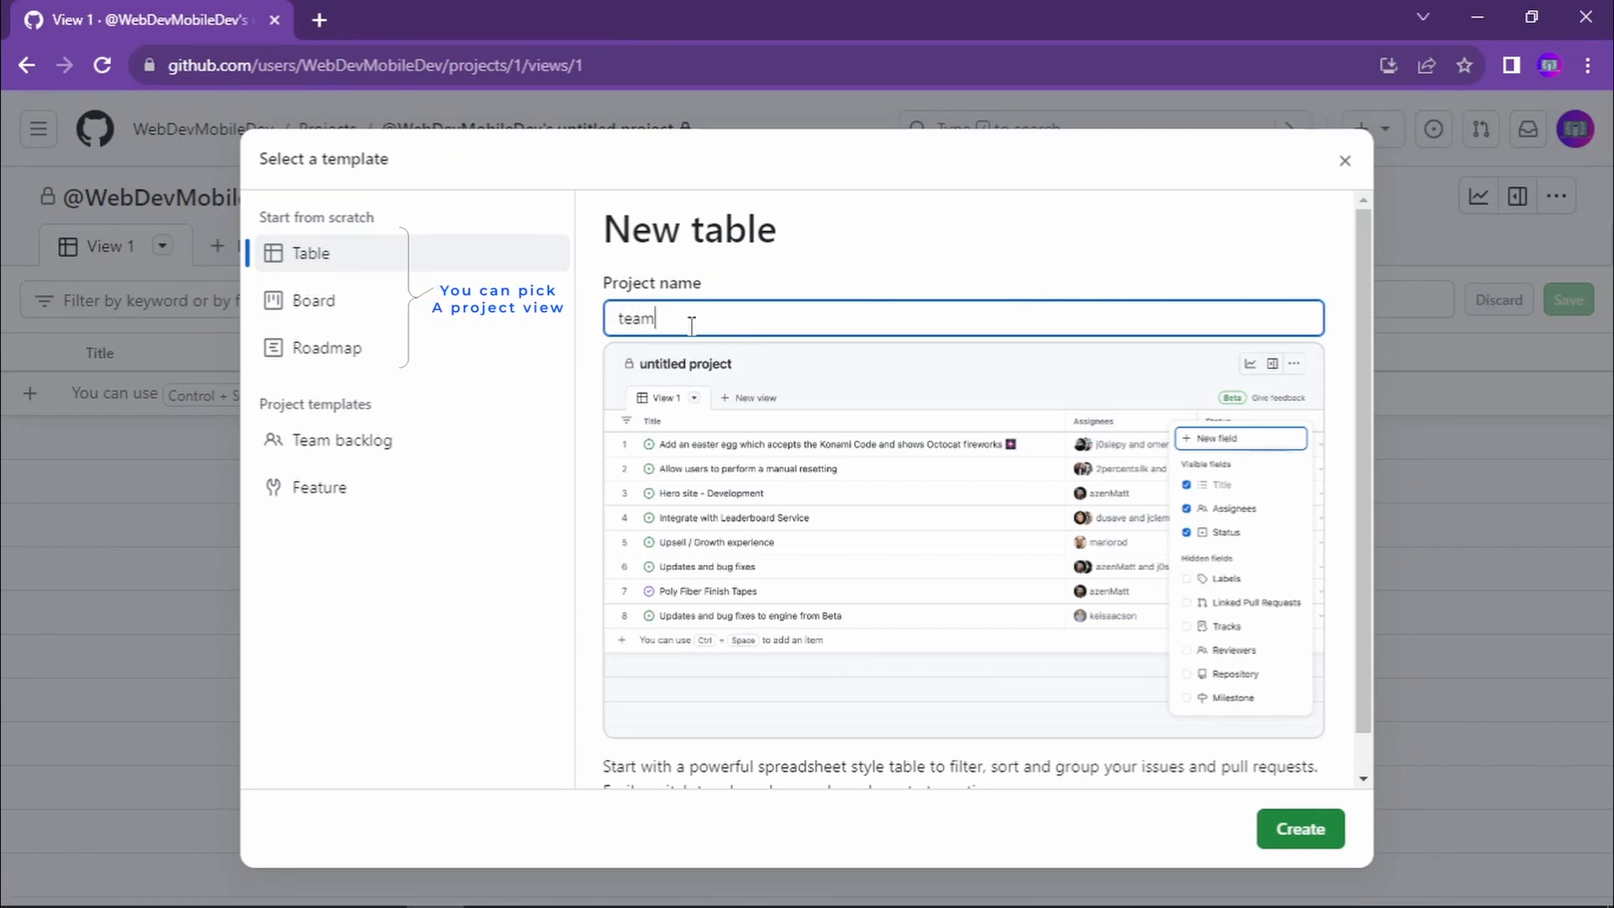
text(-project)
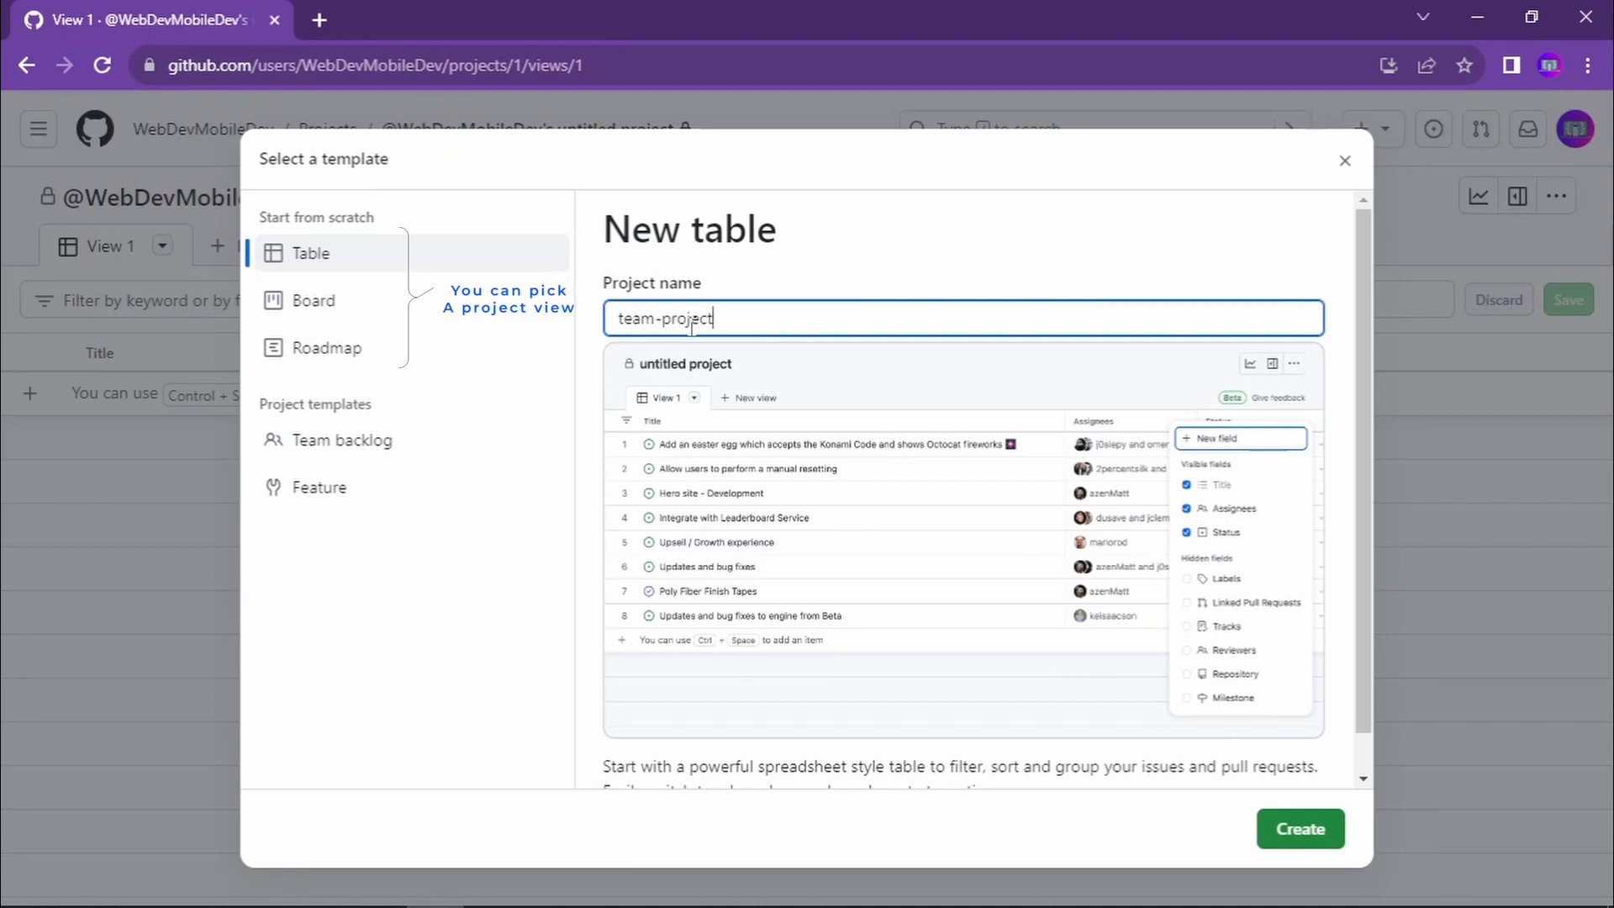
click(1295, 829)
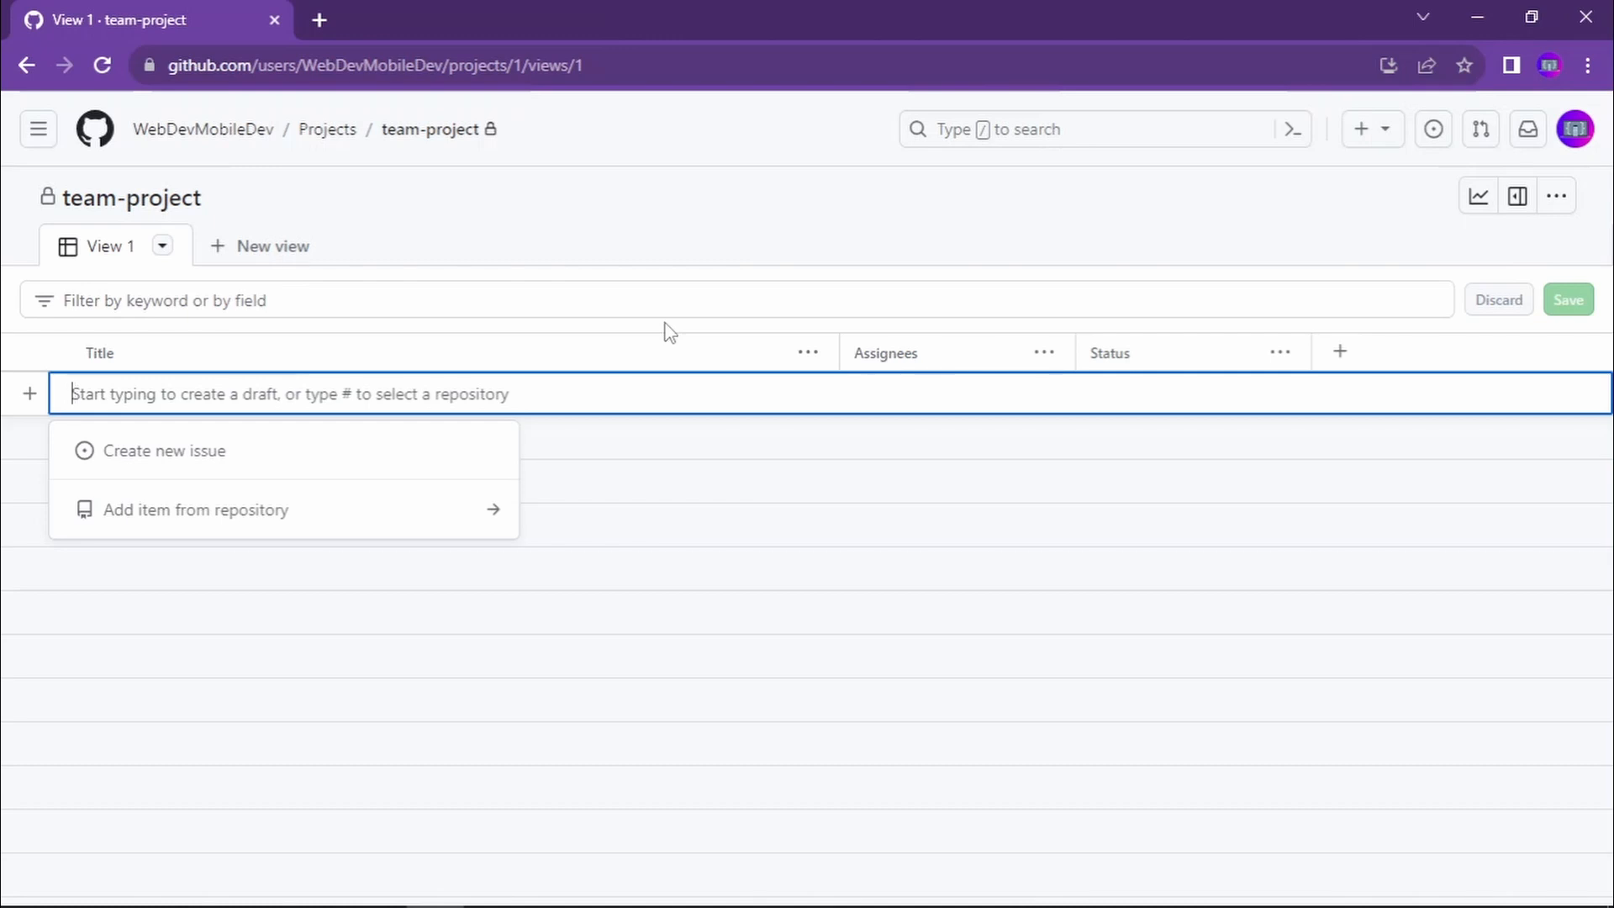
- Add a second view with the Board layout to the project, and look over its configuration options
click(261, 257)
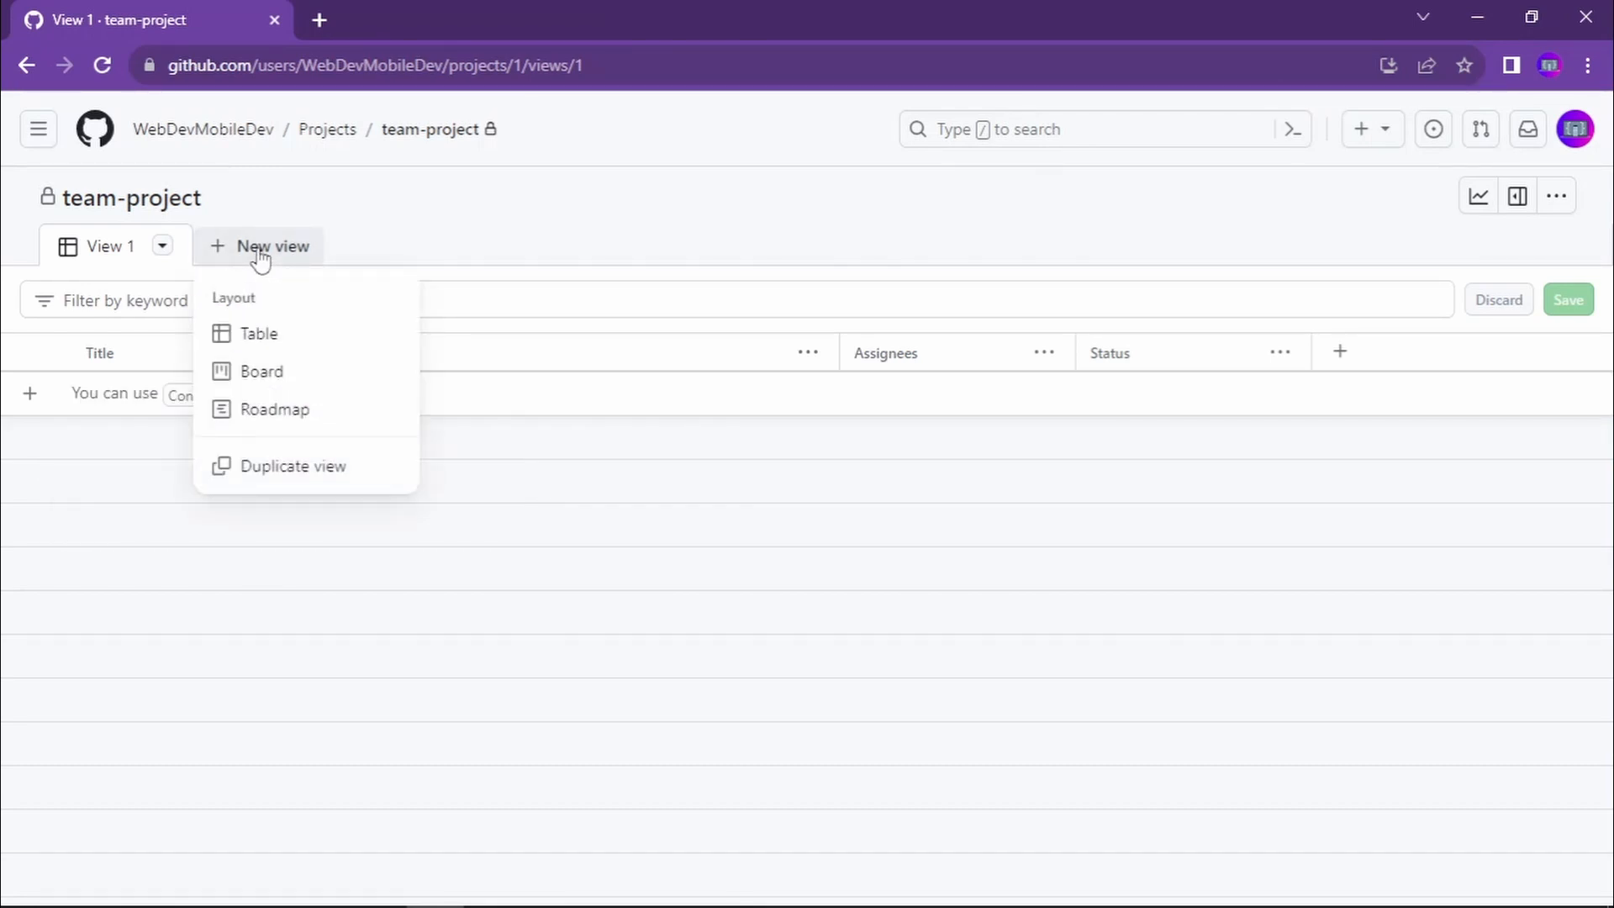
click(251, 378)
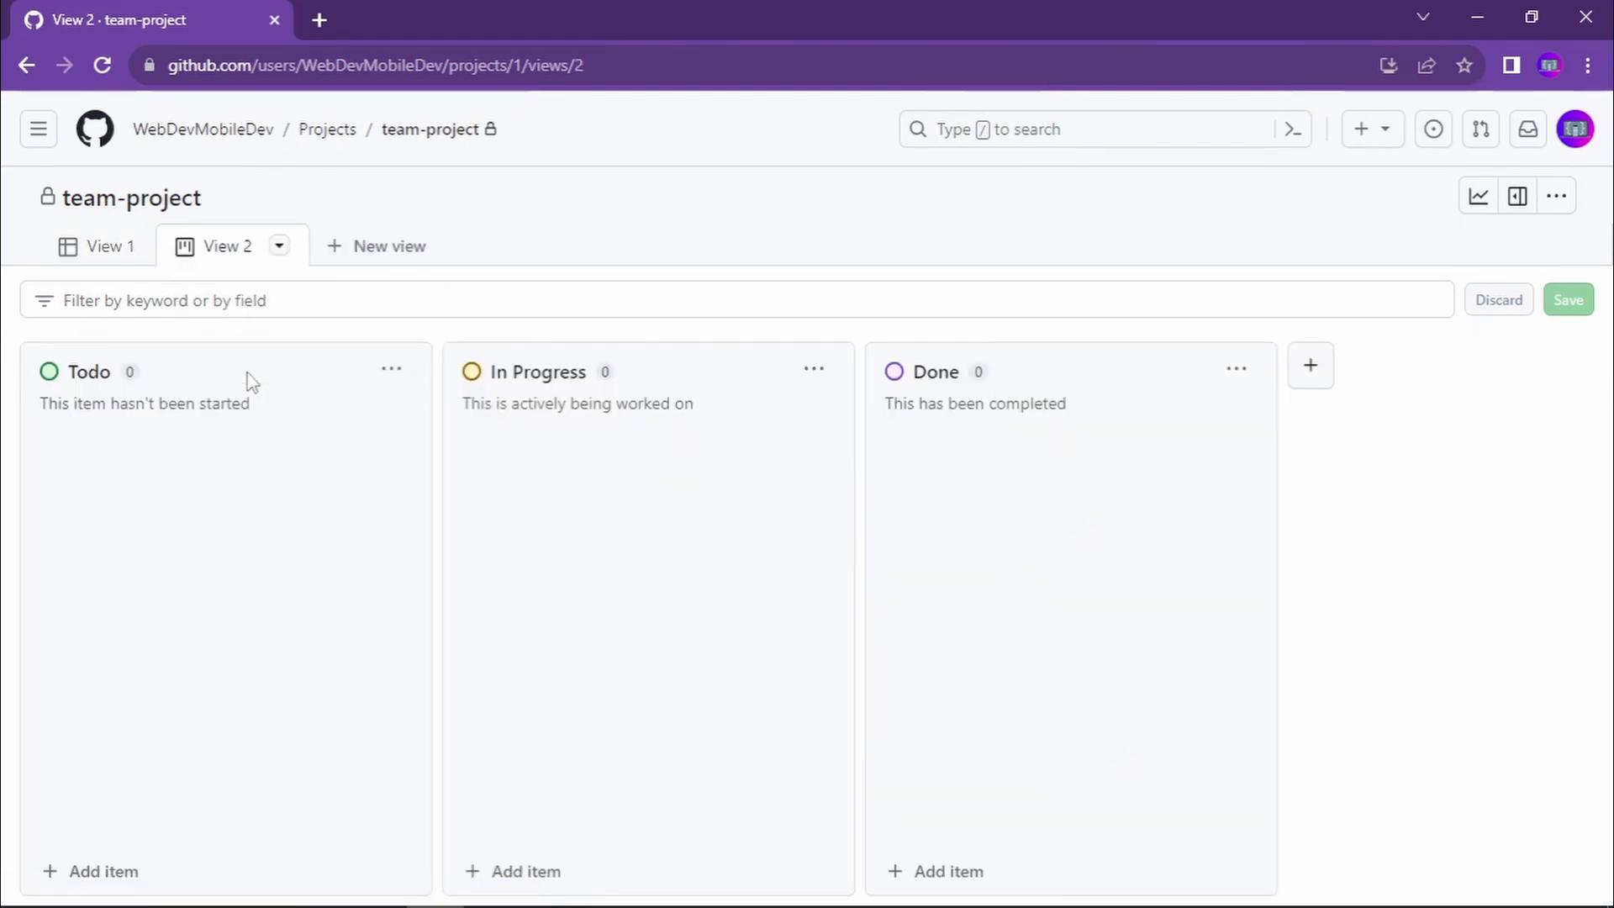
click(280, 247)
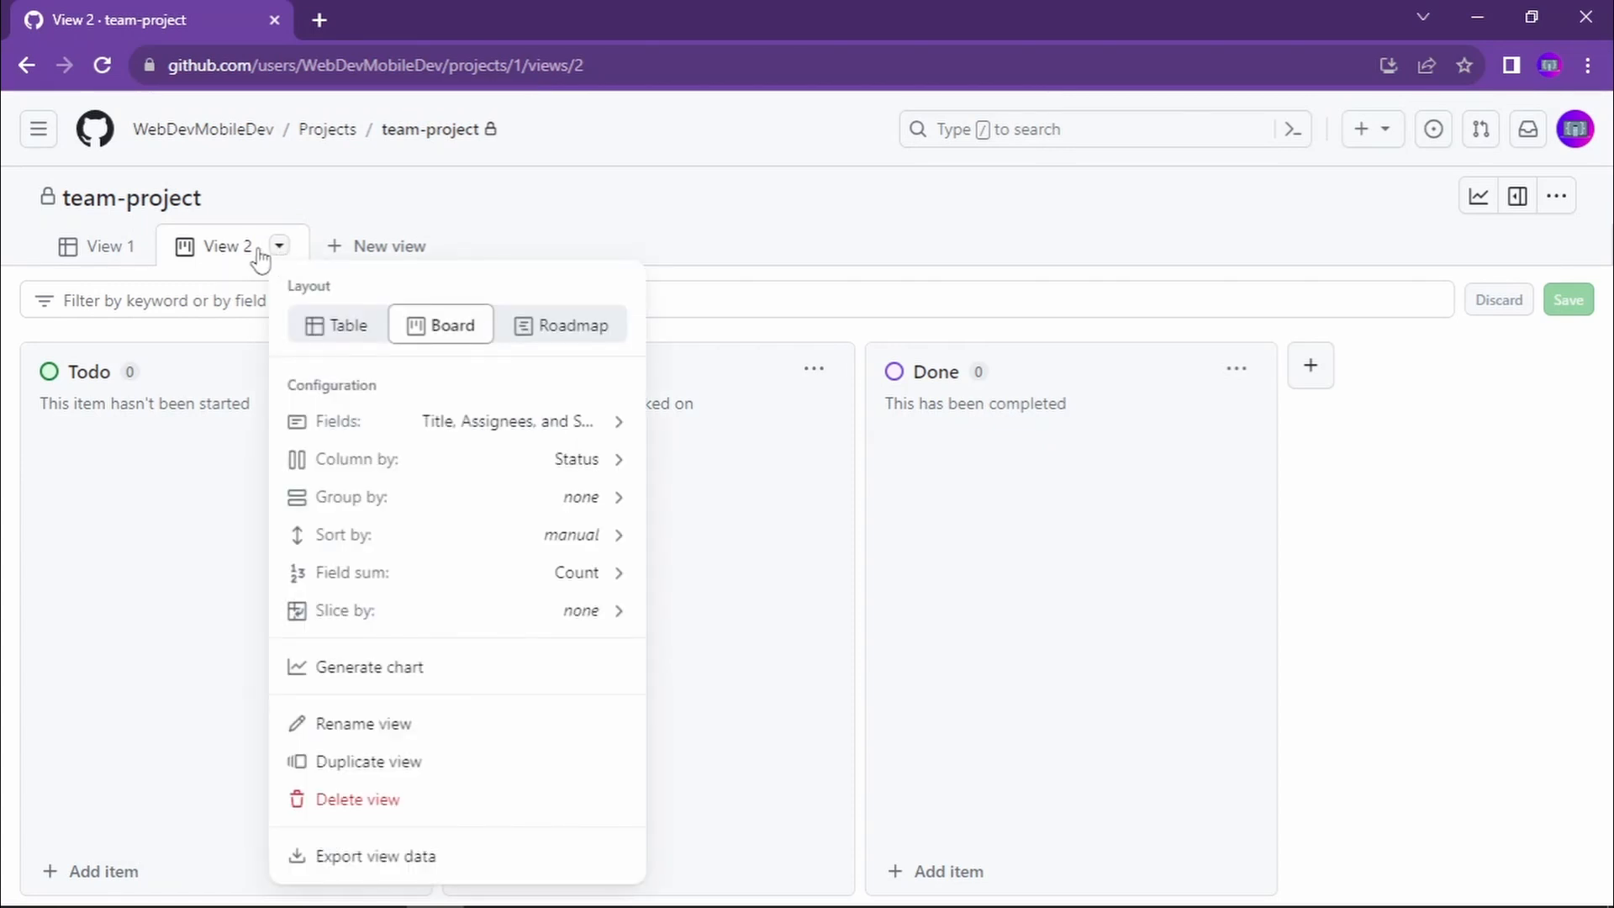
double_click(248, 246)
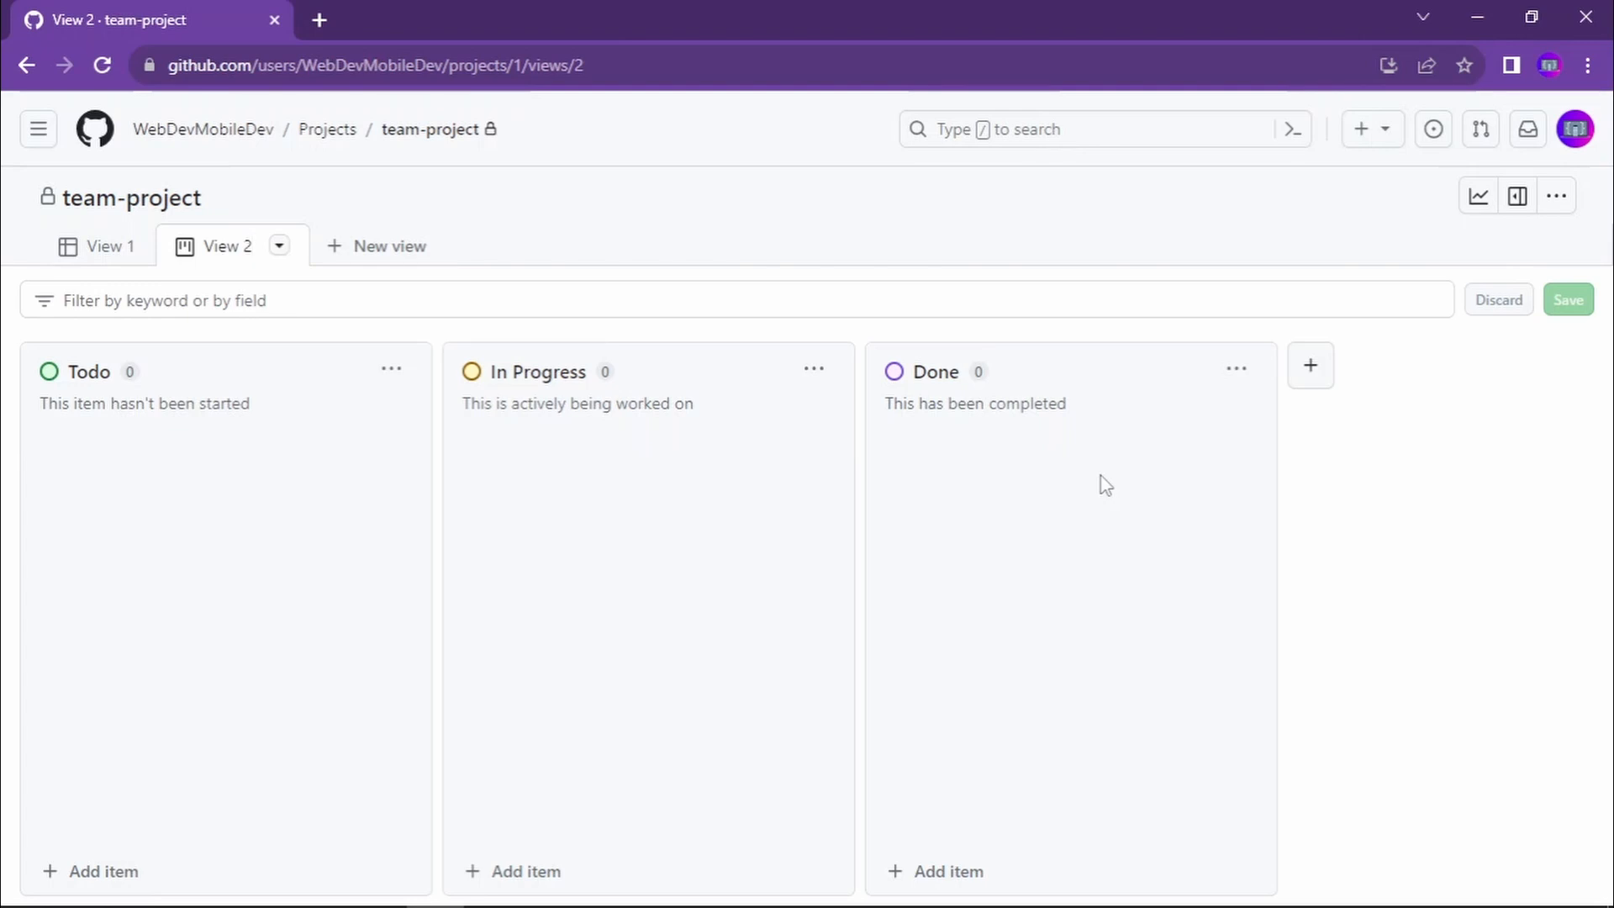
- Add a new column labelled Backlog to the board and save it with the default color
click(1307, 370)
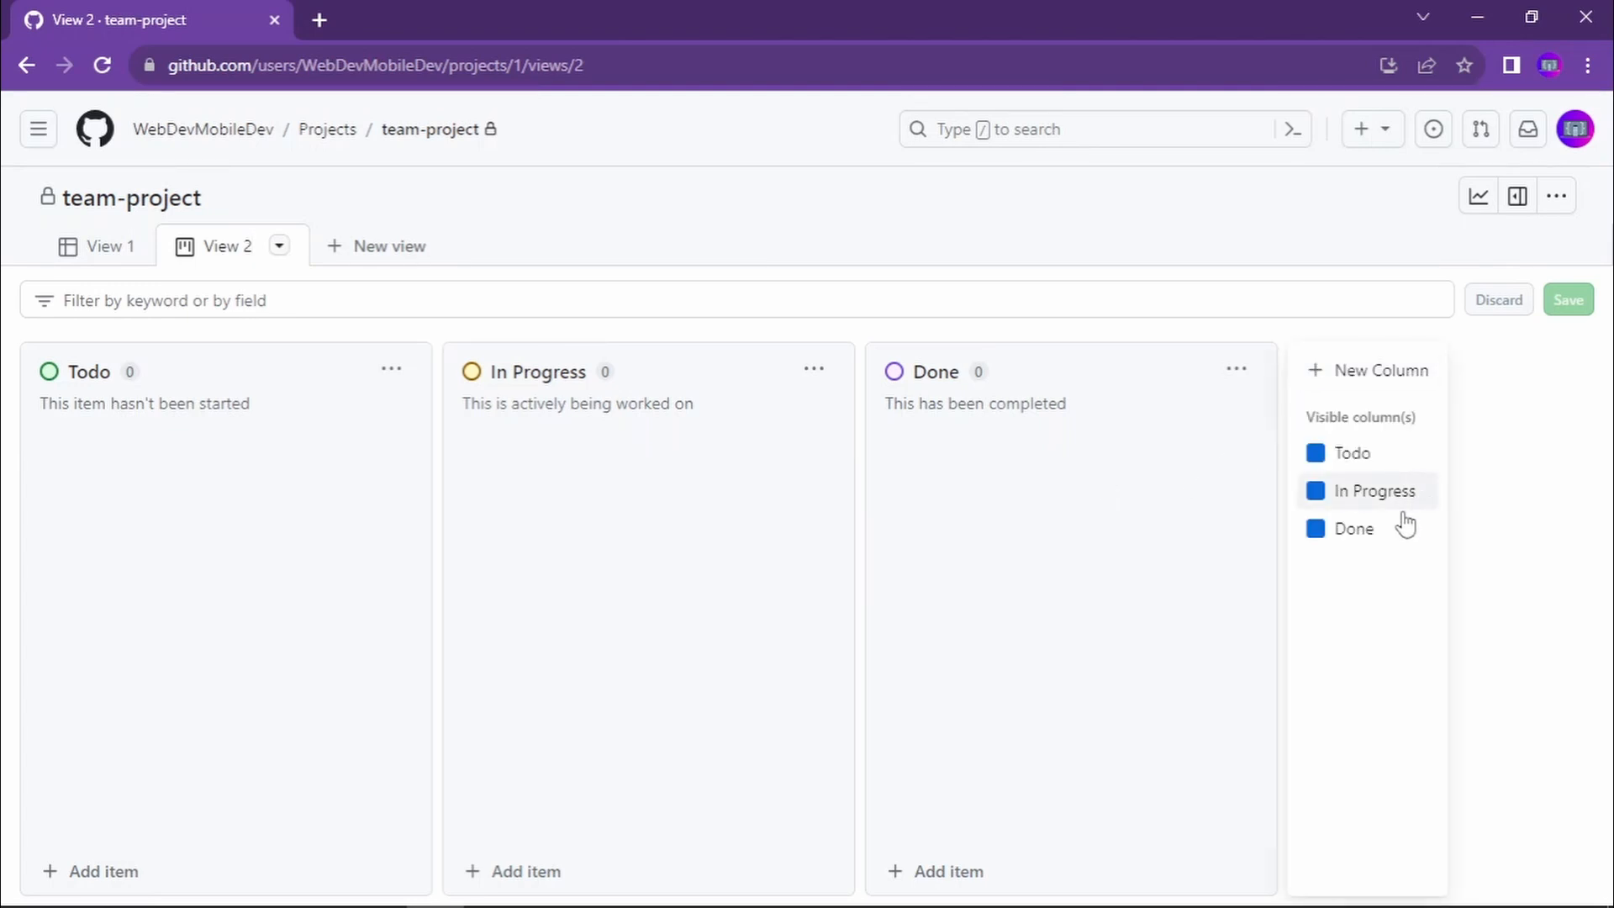
click(1379, 373)
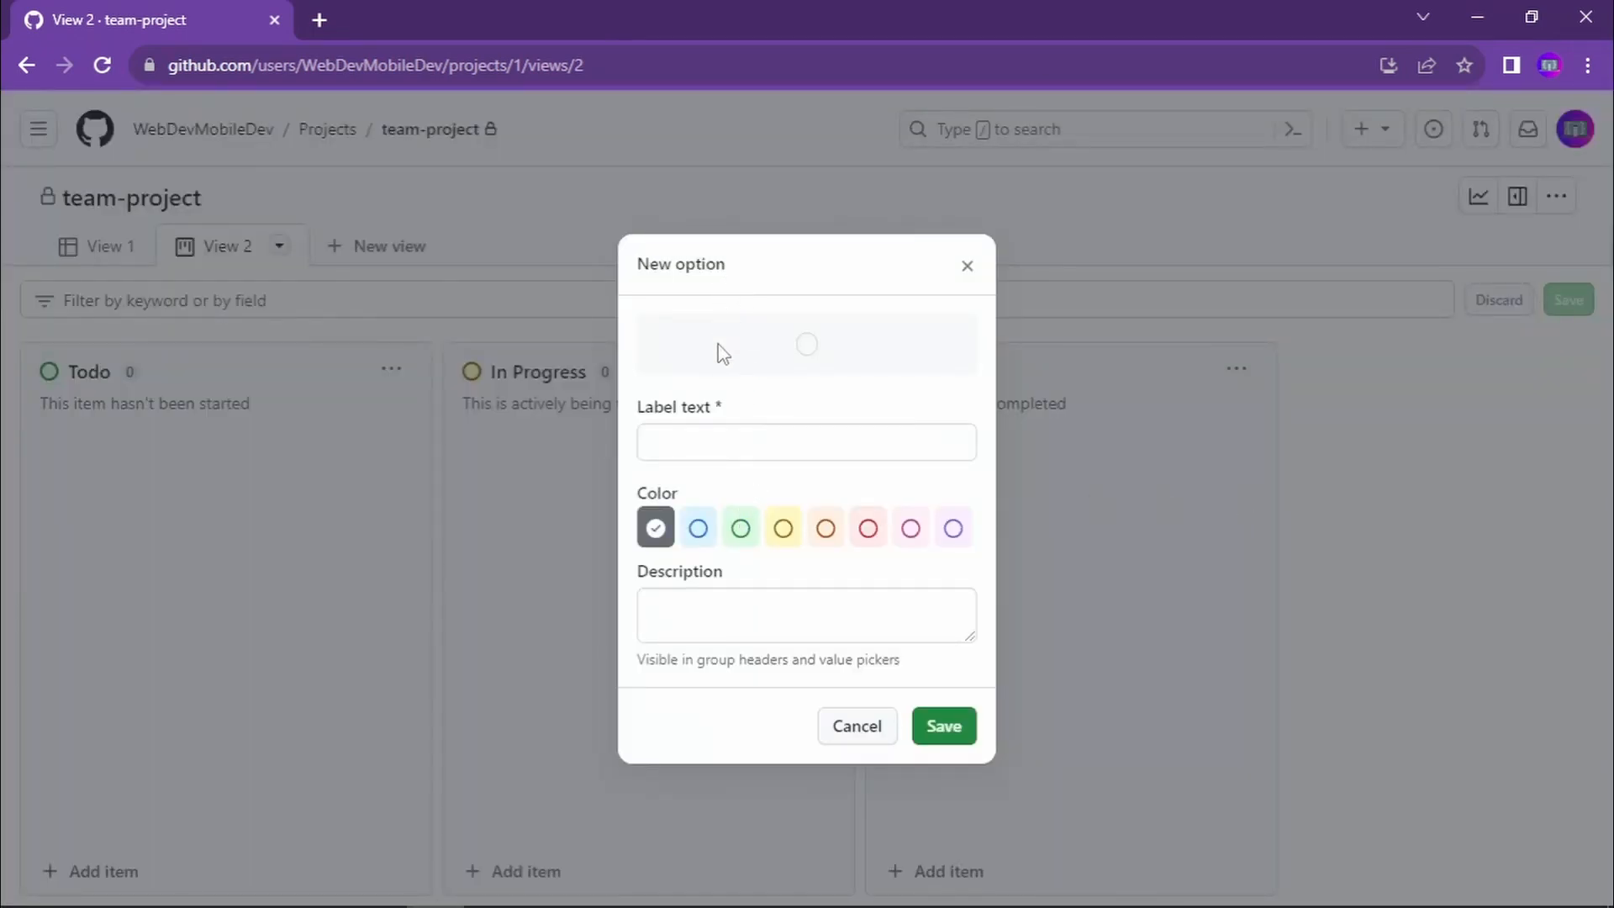
click(736, 445)
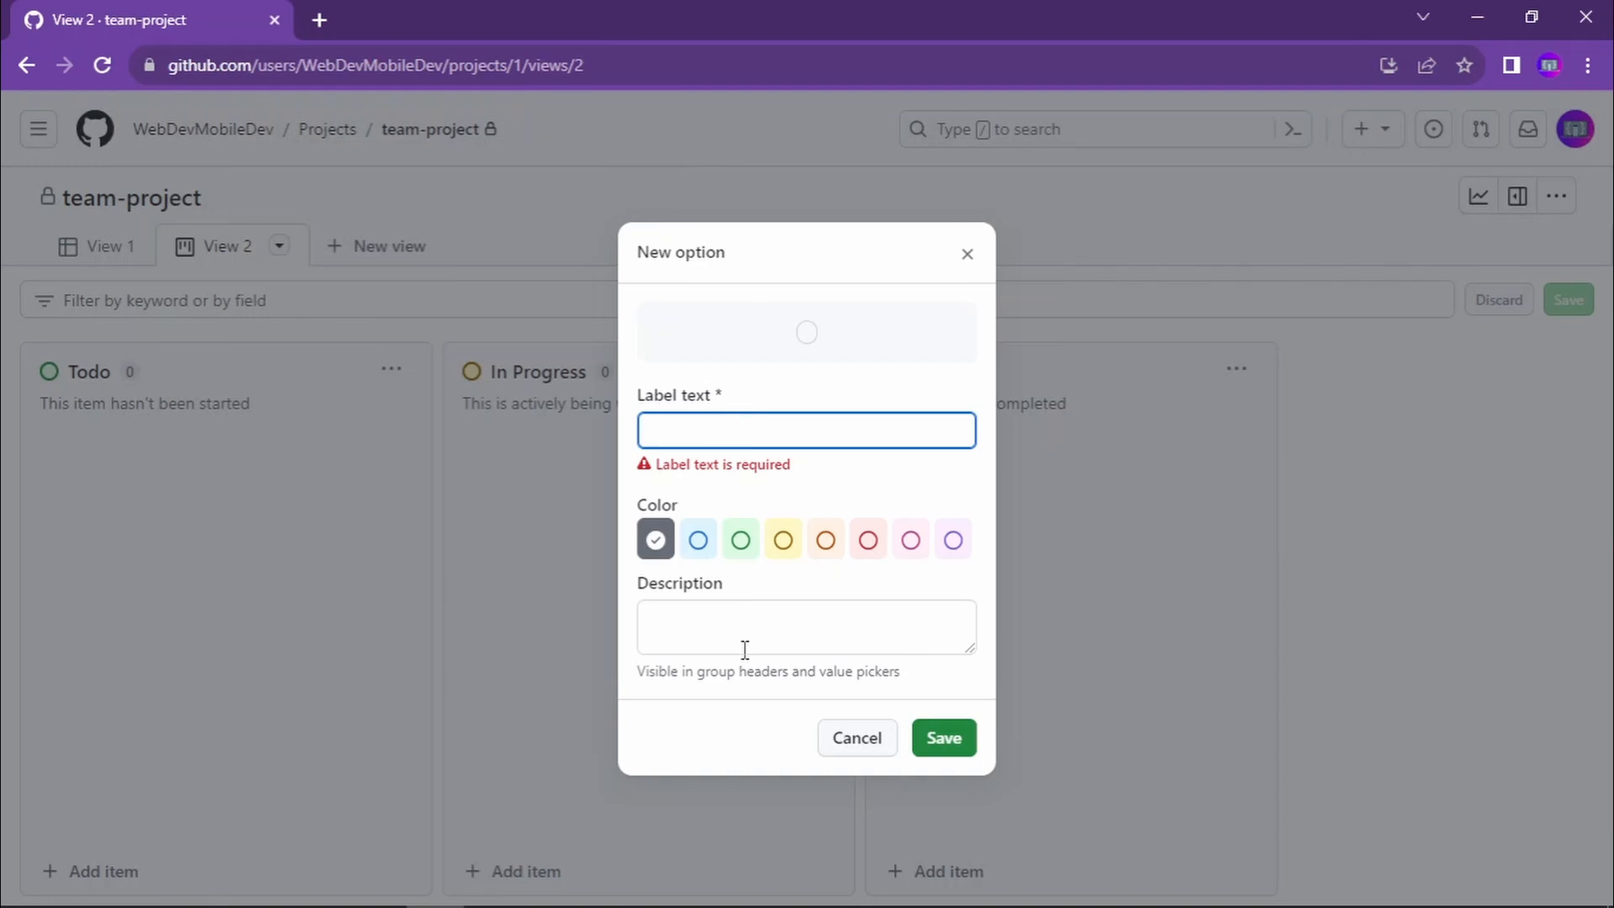
text(Backlog)
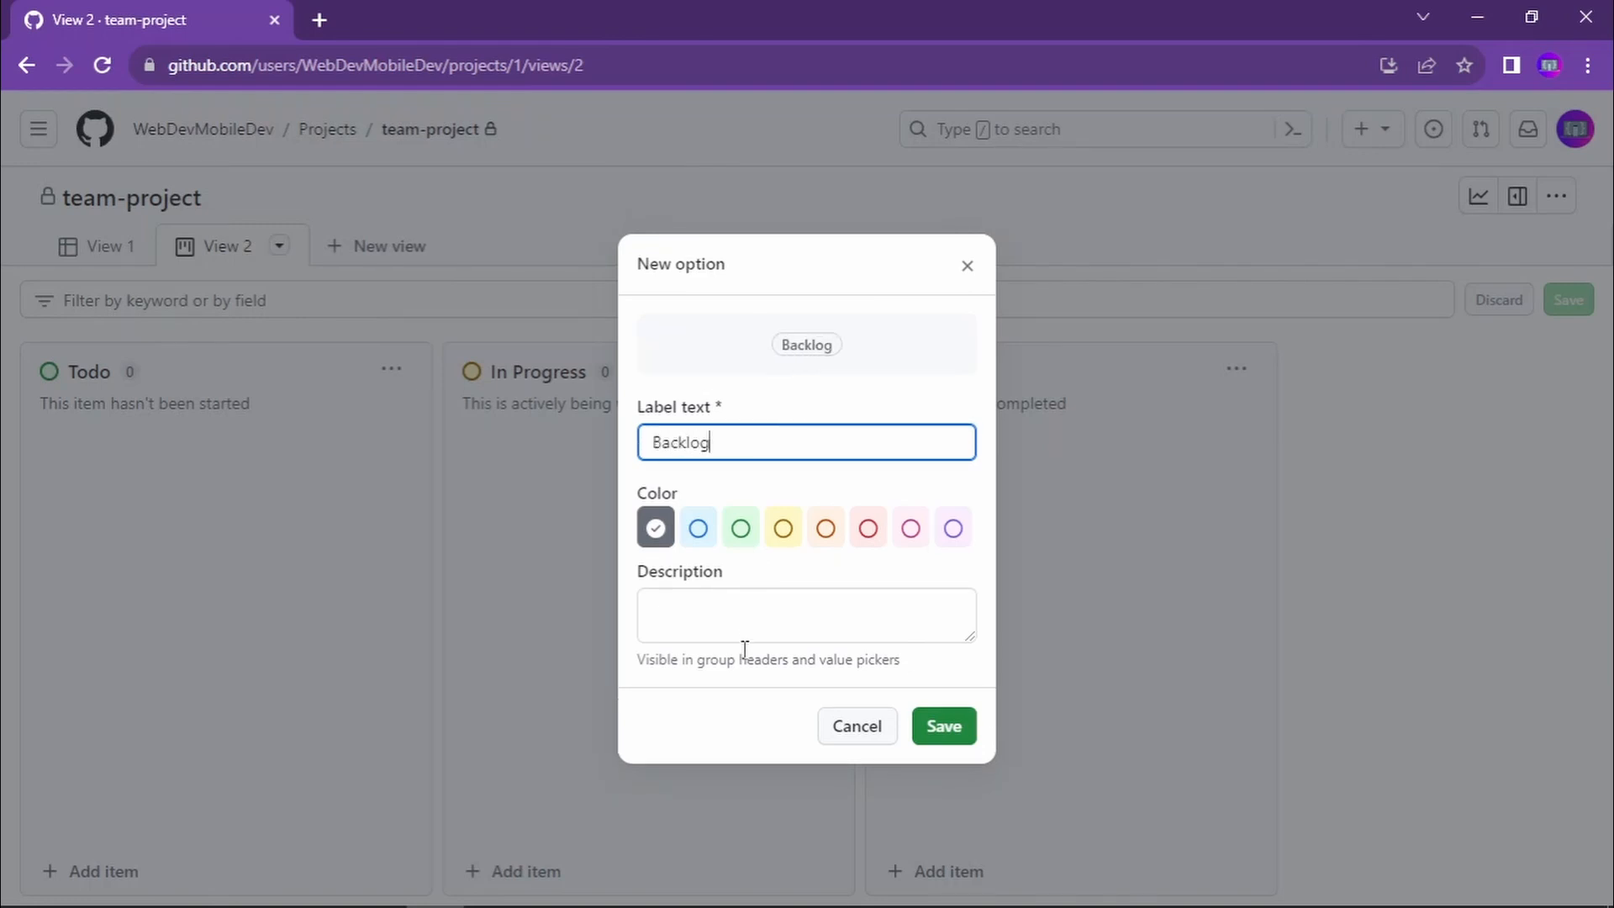
click(949, 743)
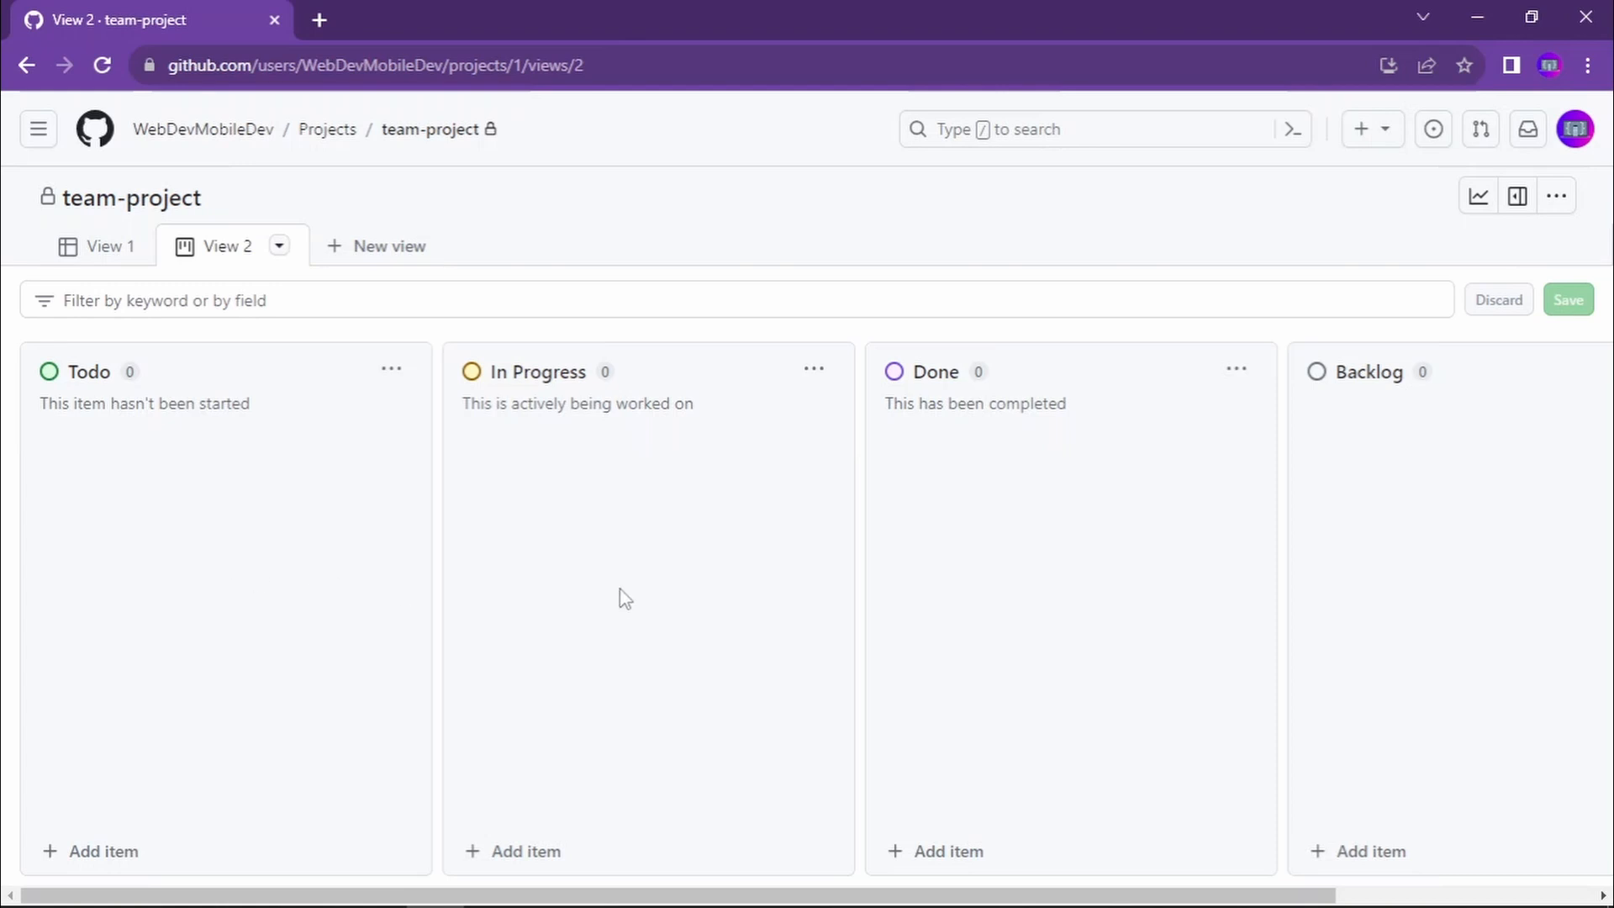
- Add a draft item titled "create new feature" to the Backlog column
click(940, 854)
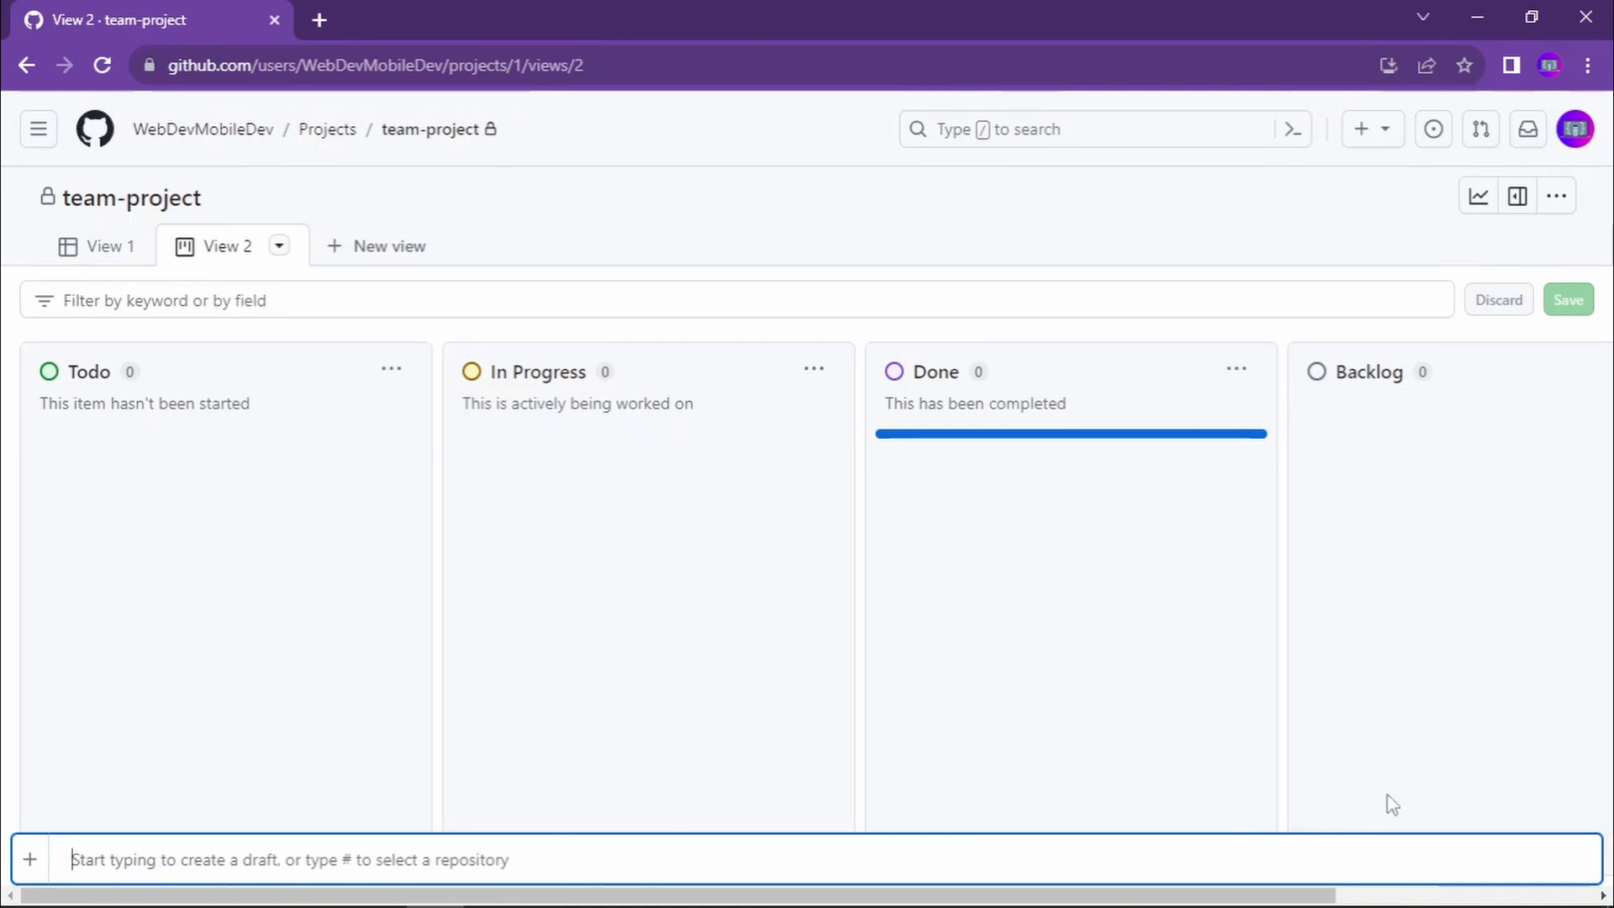
key(Escape)
click(1363, 856)
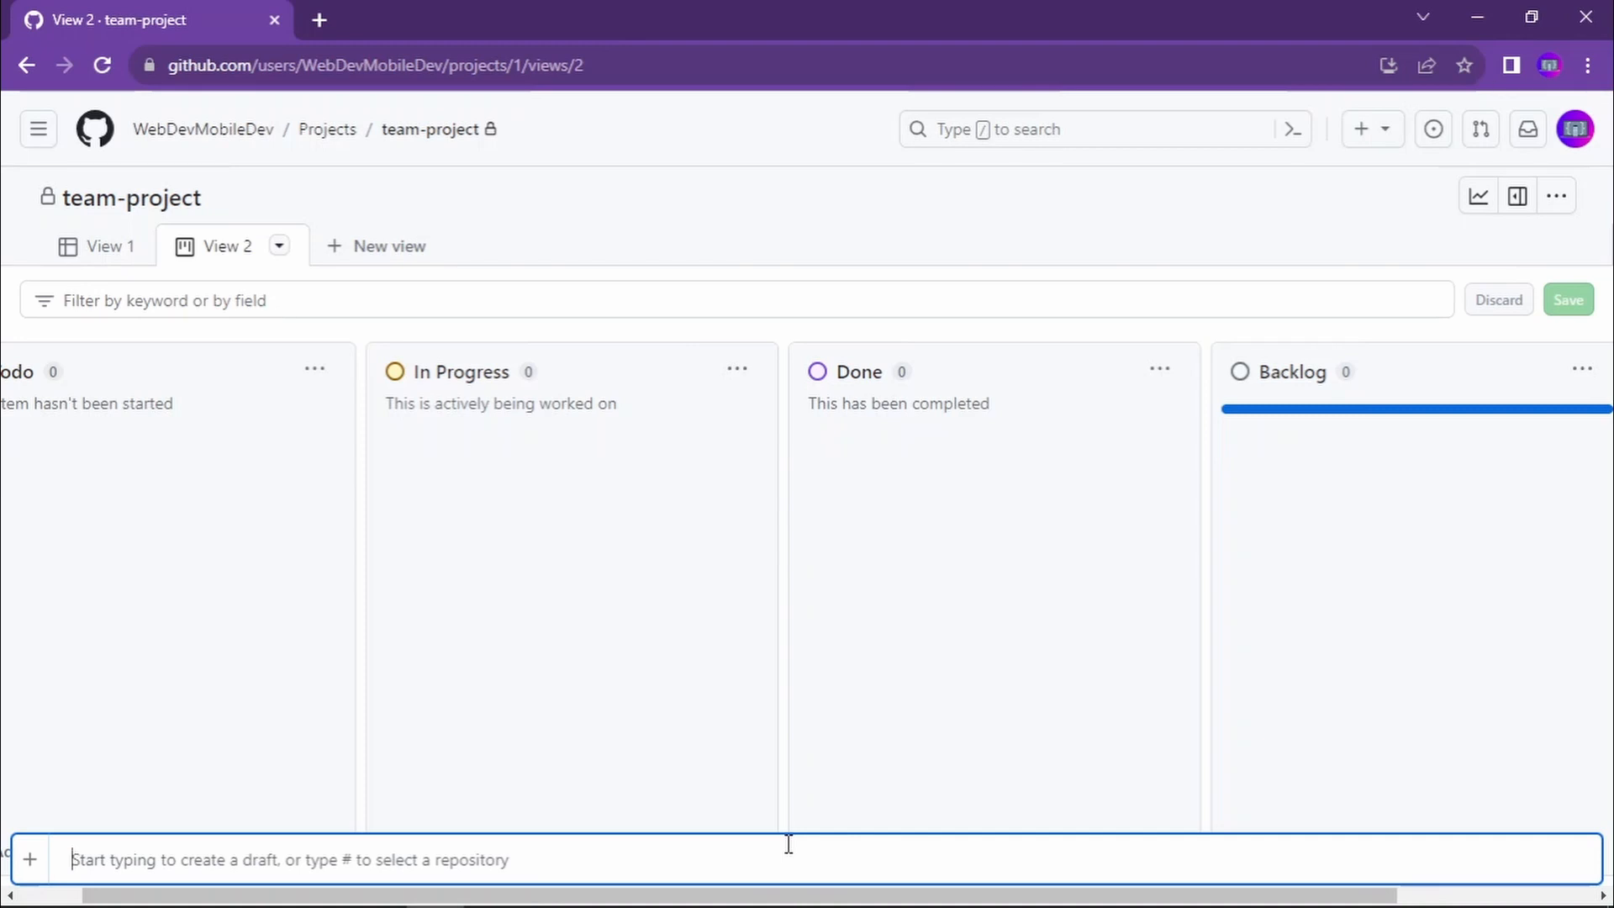
text(creat)
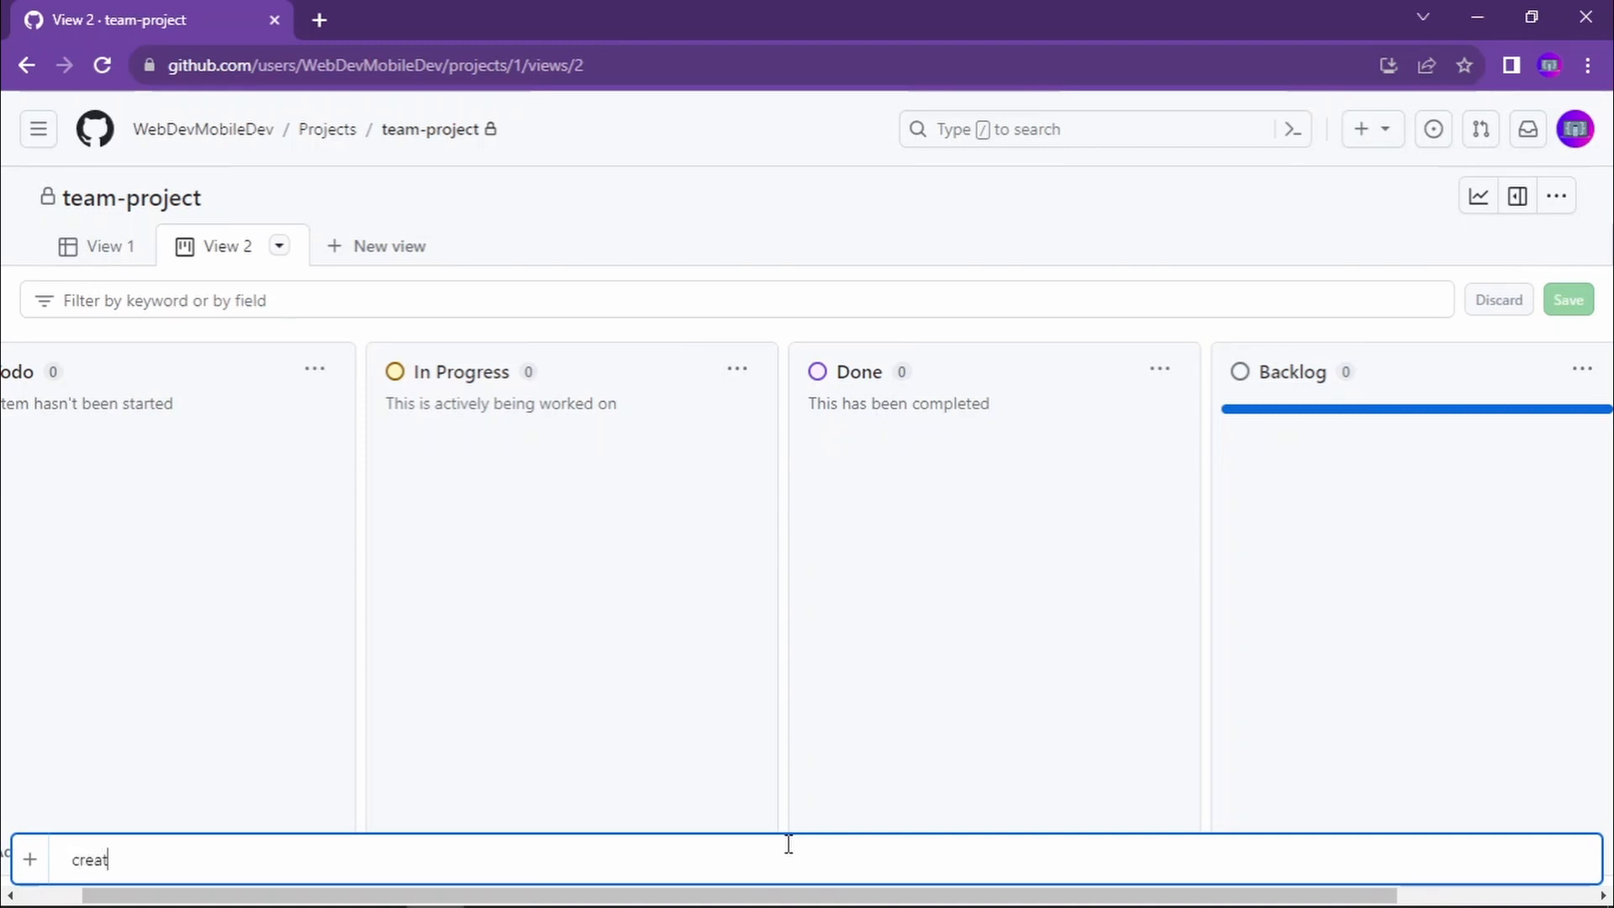
text(e new feature)
key(Return)
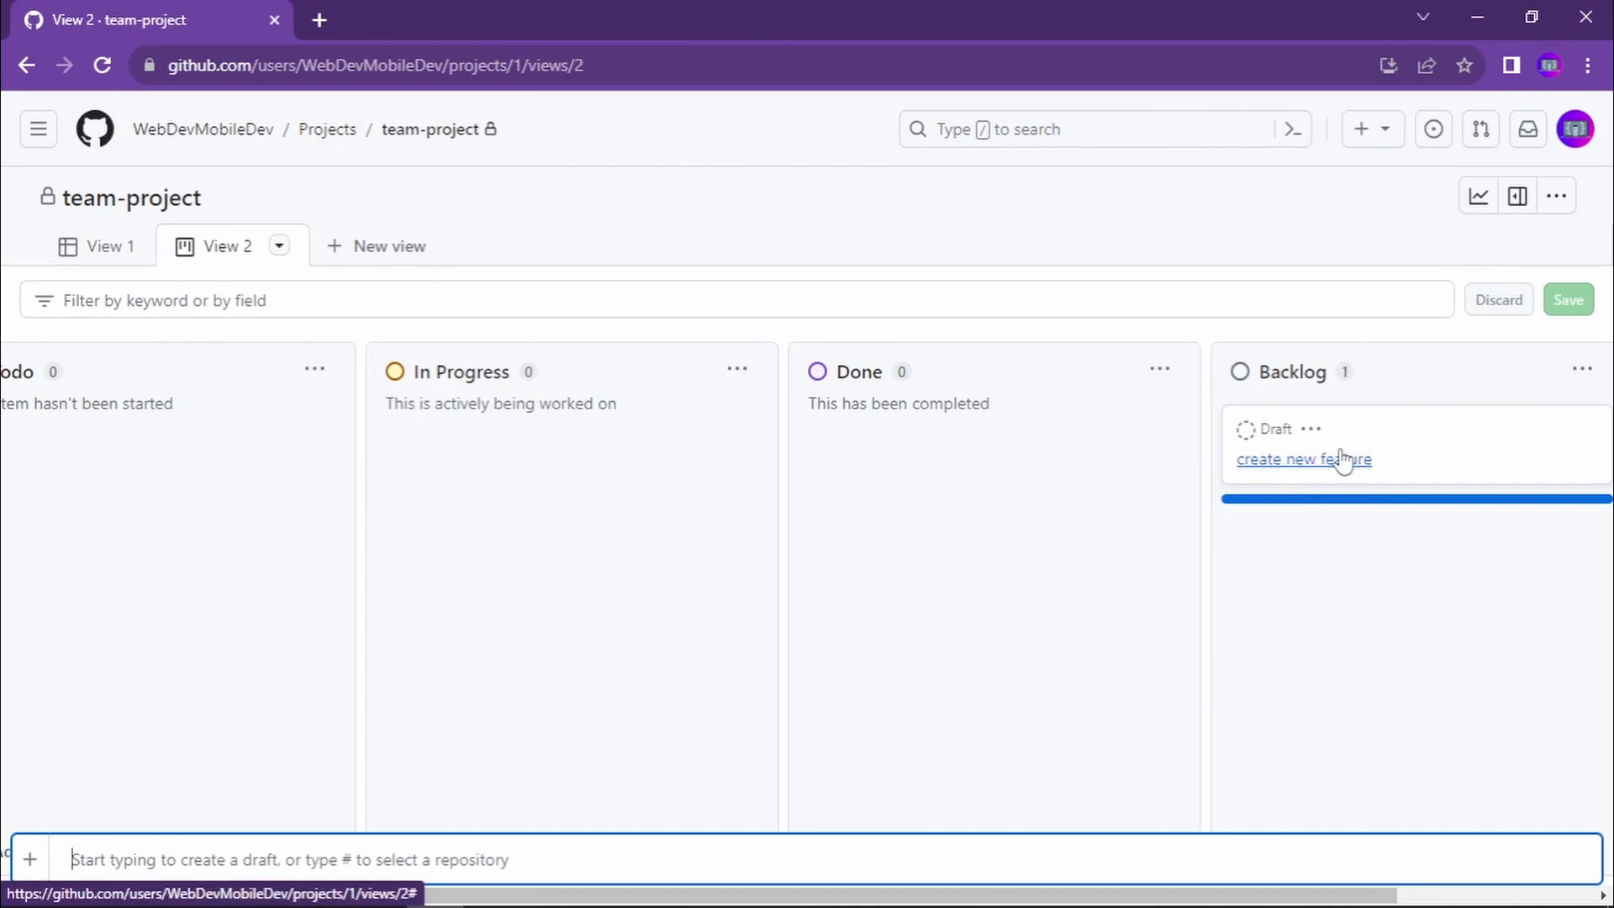
- Convert the "create new feature" draft into an issue in the team-project repository
right_click(1355, 439)
click(1315, 429)
click(1314, 430)
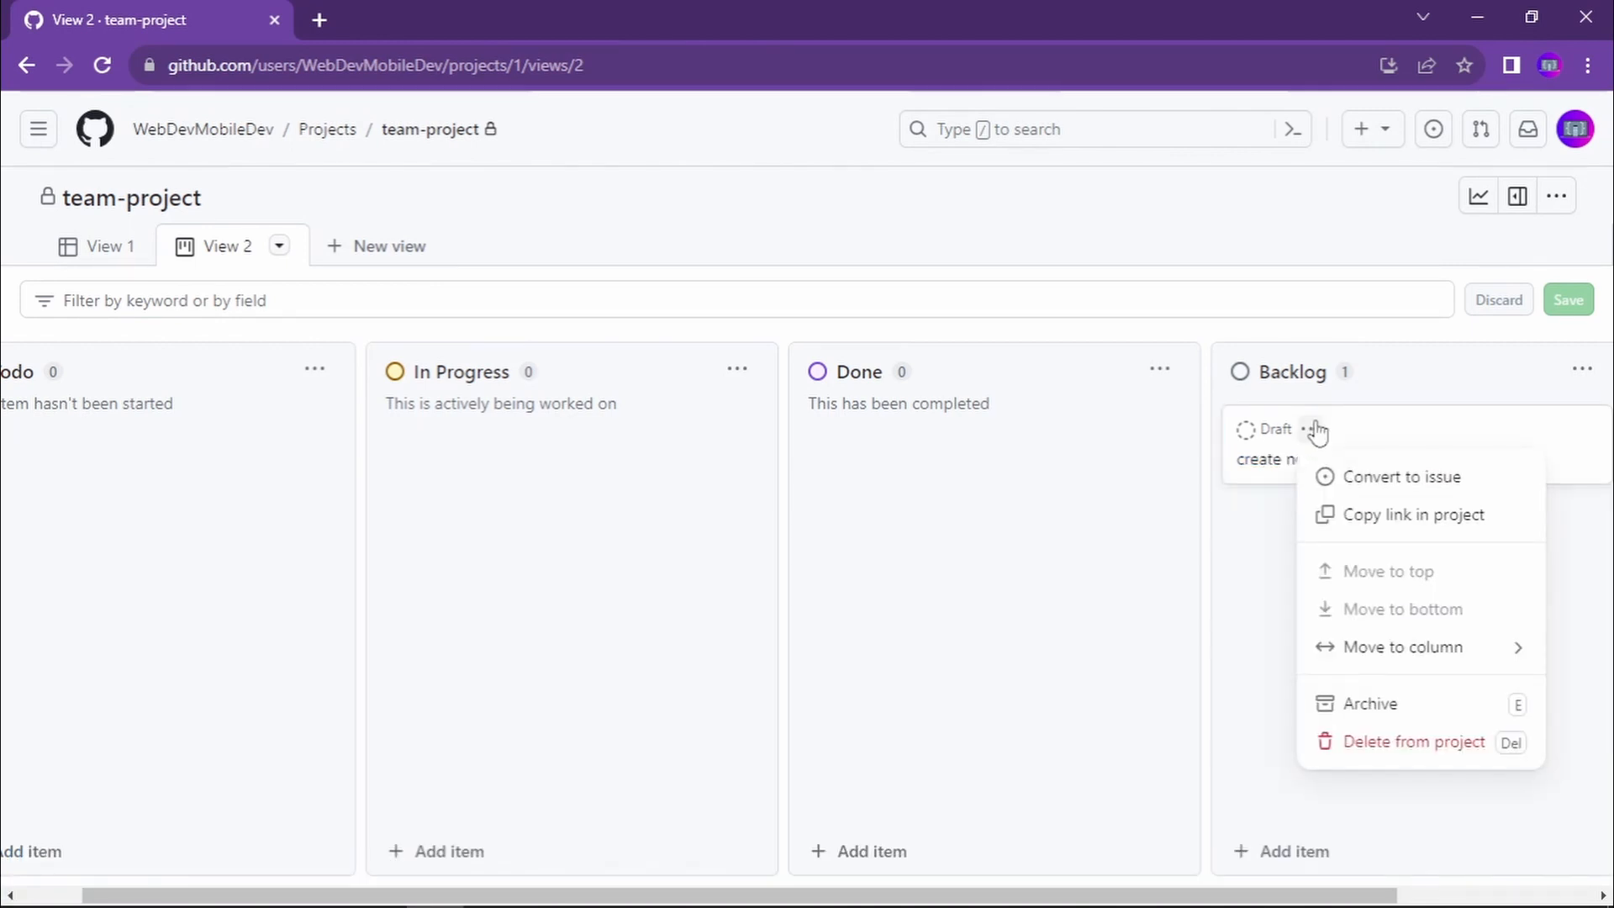
click(1373, 477)
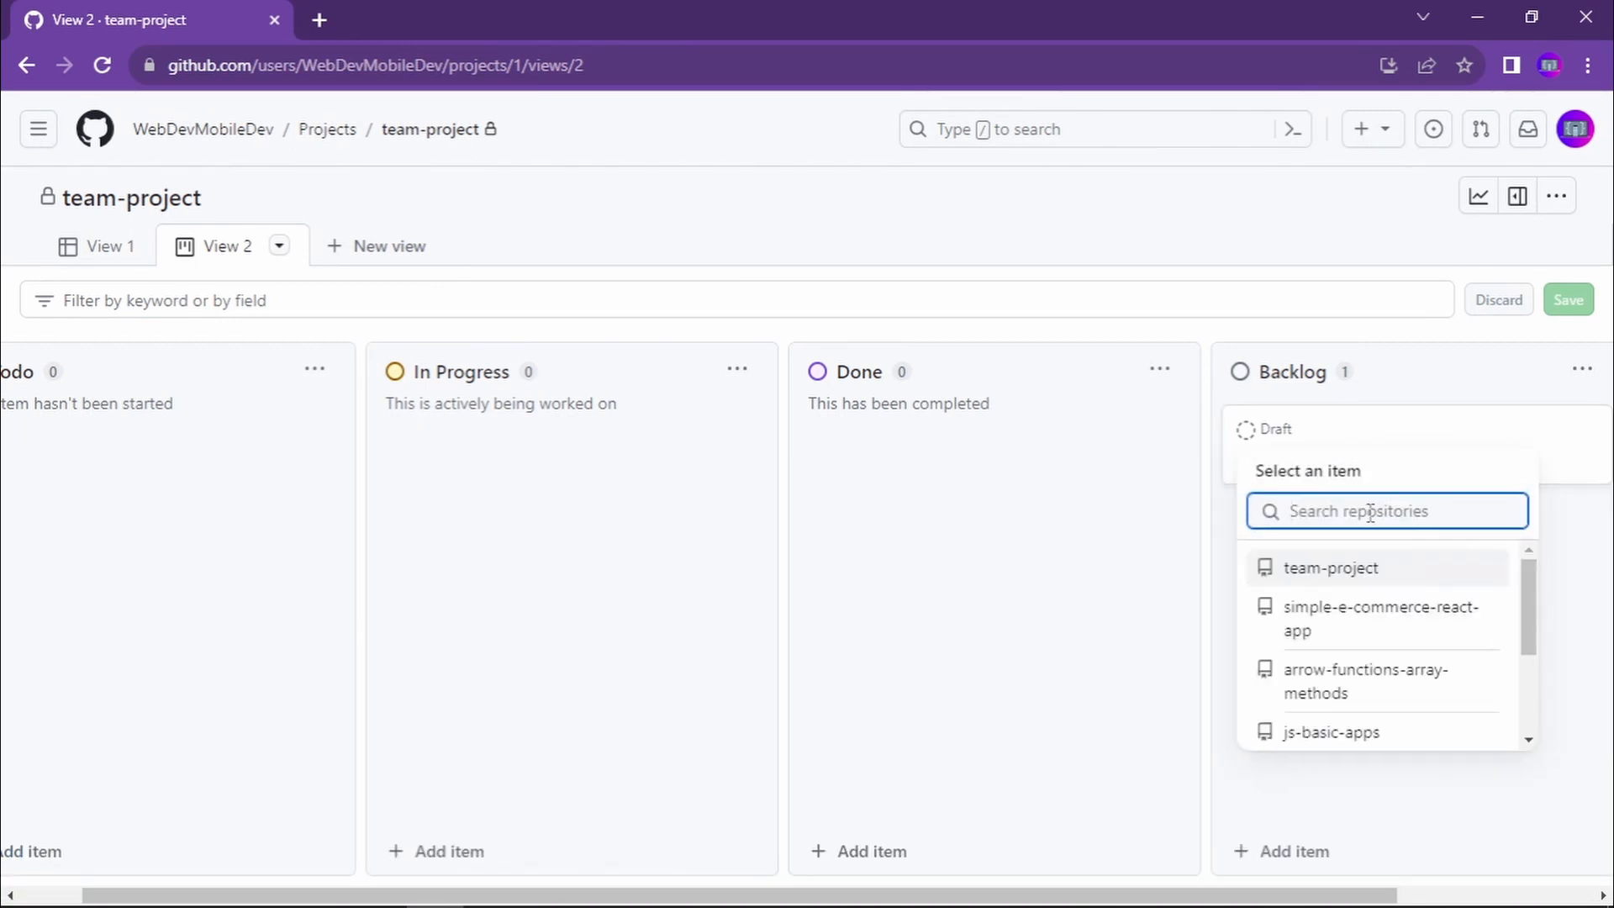
click(1355, 580)
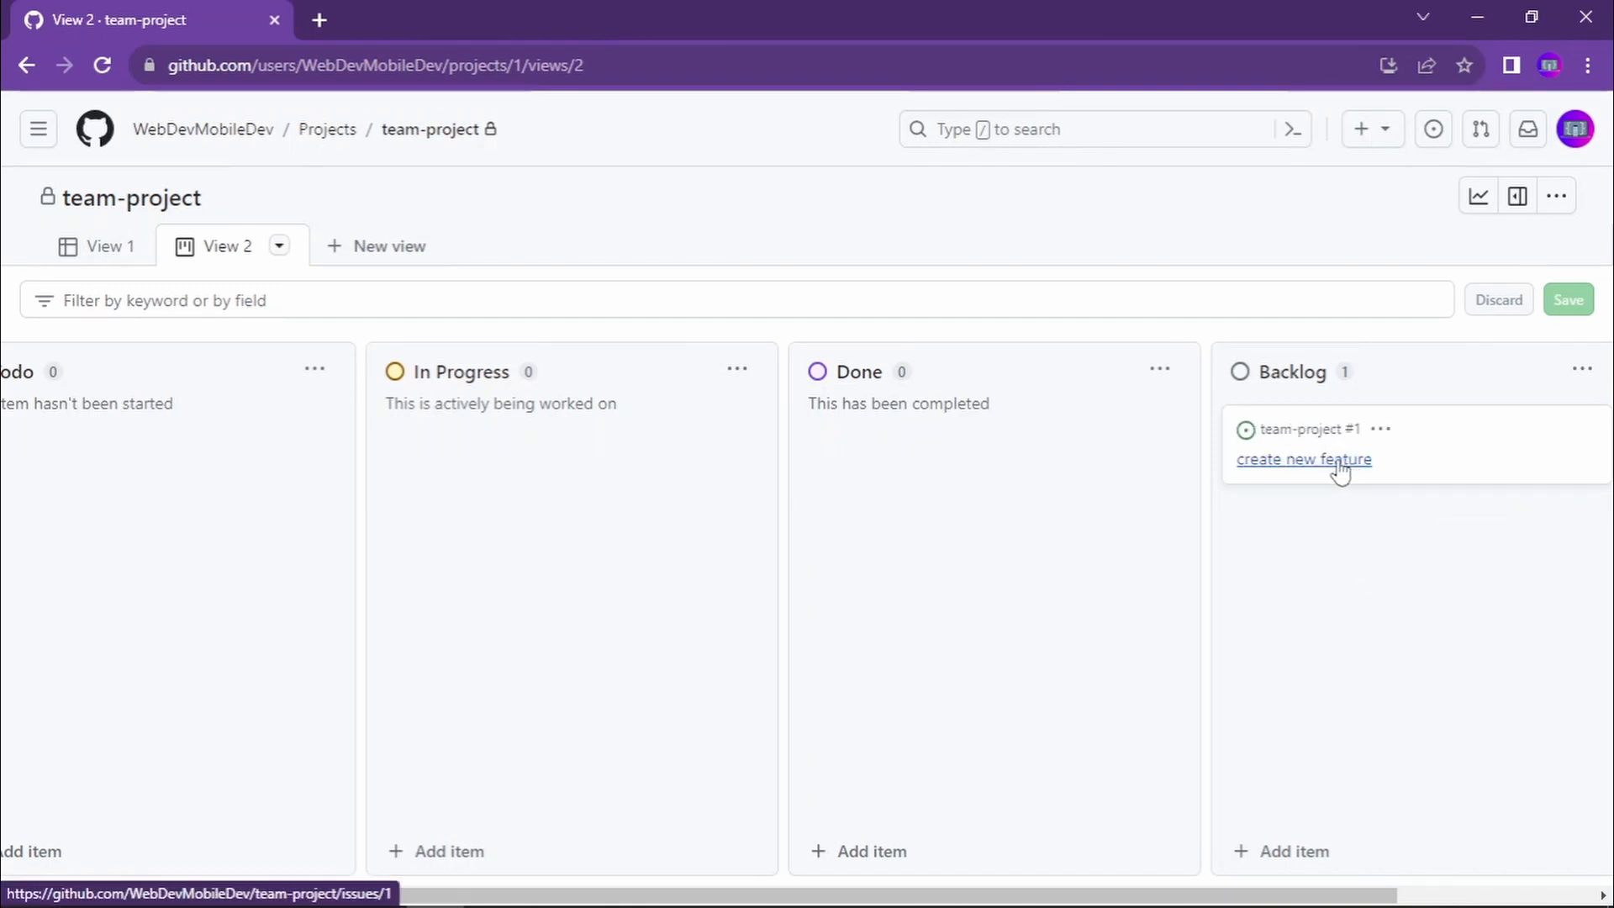
- Open the details of the "create new feature" issue from the Backlog column
click(1379, 431)
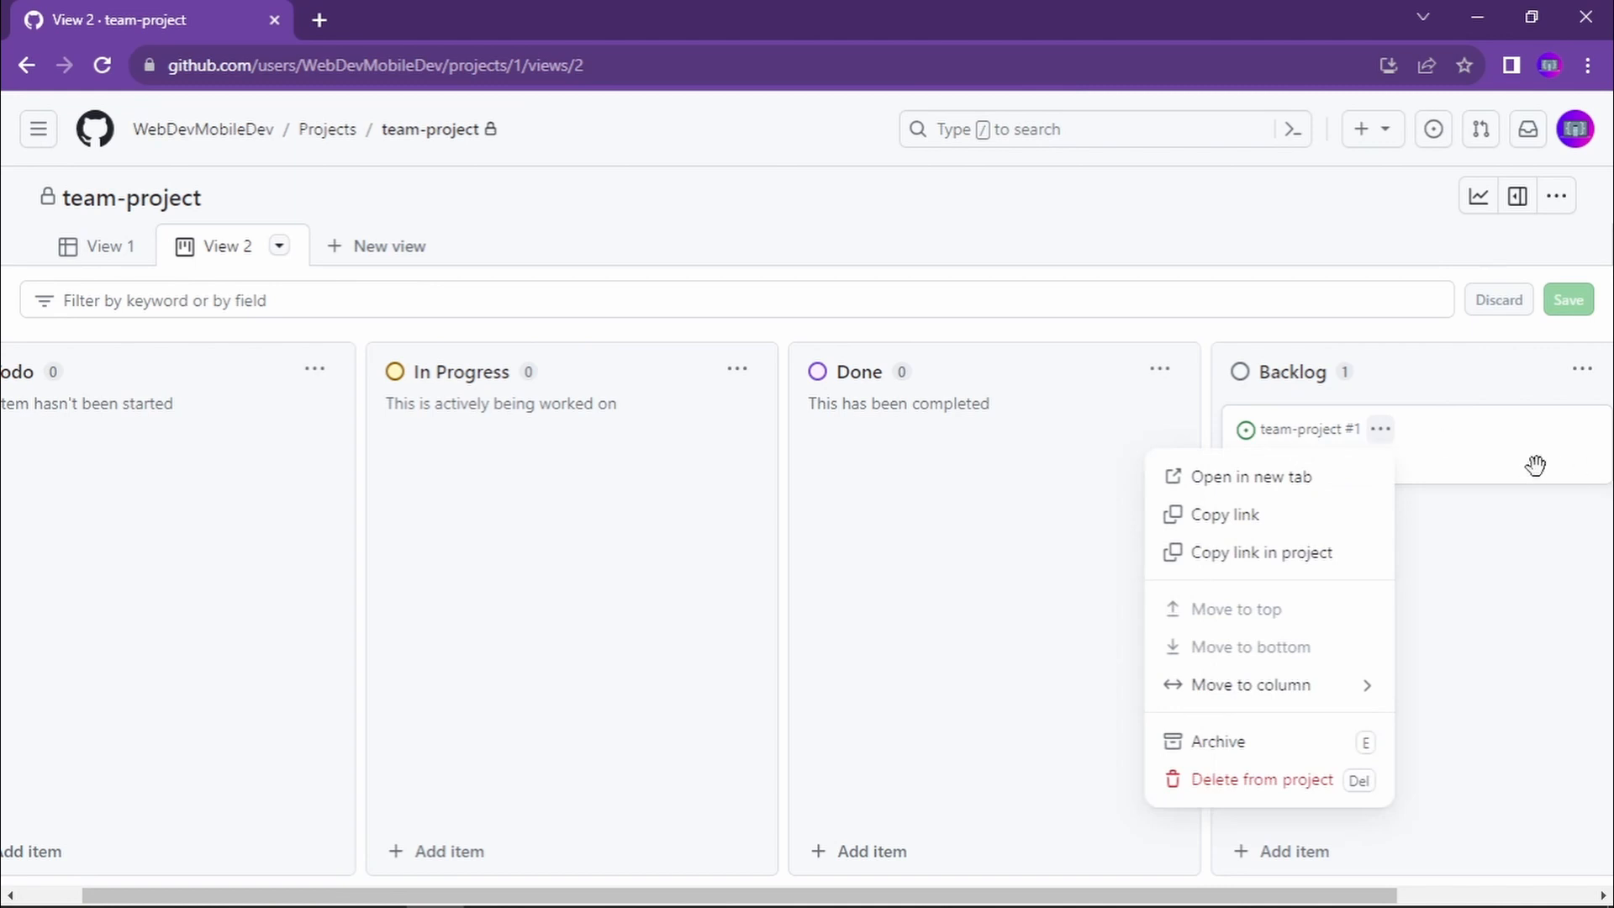
click(1496, 457)
click(1297, 465)
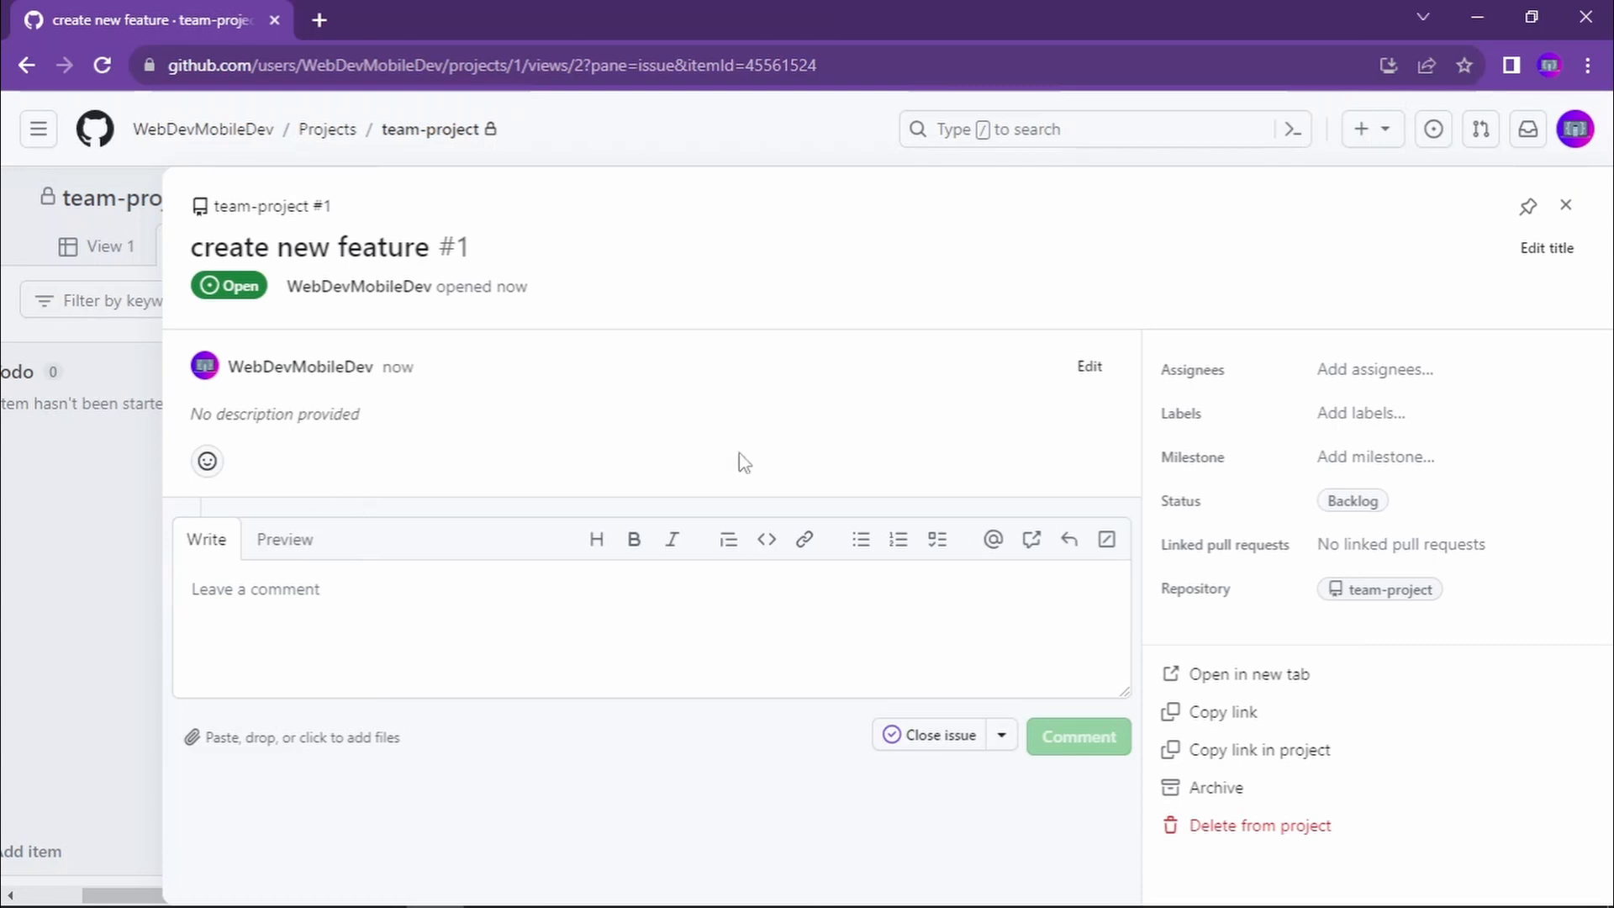
- Look at the people available as assignees for the "create new feature" issue, then close the issue details
click(1397, 385)
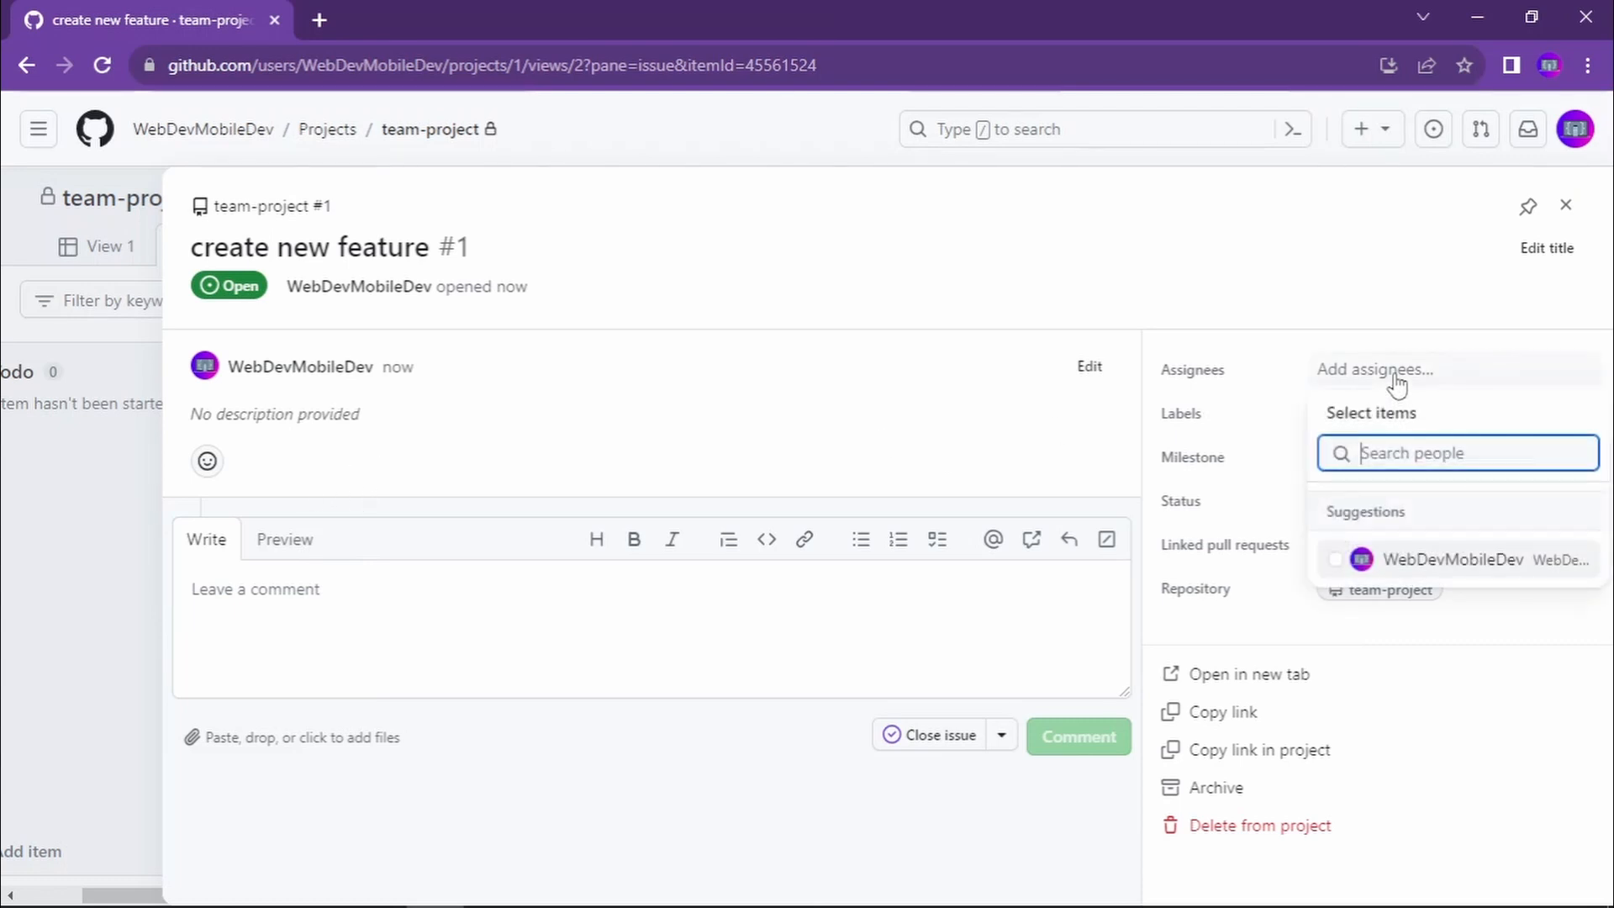
click(1396, 386)
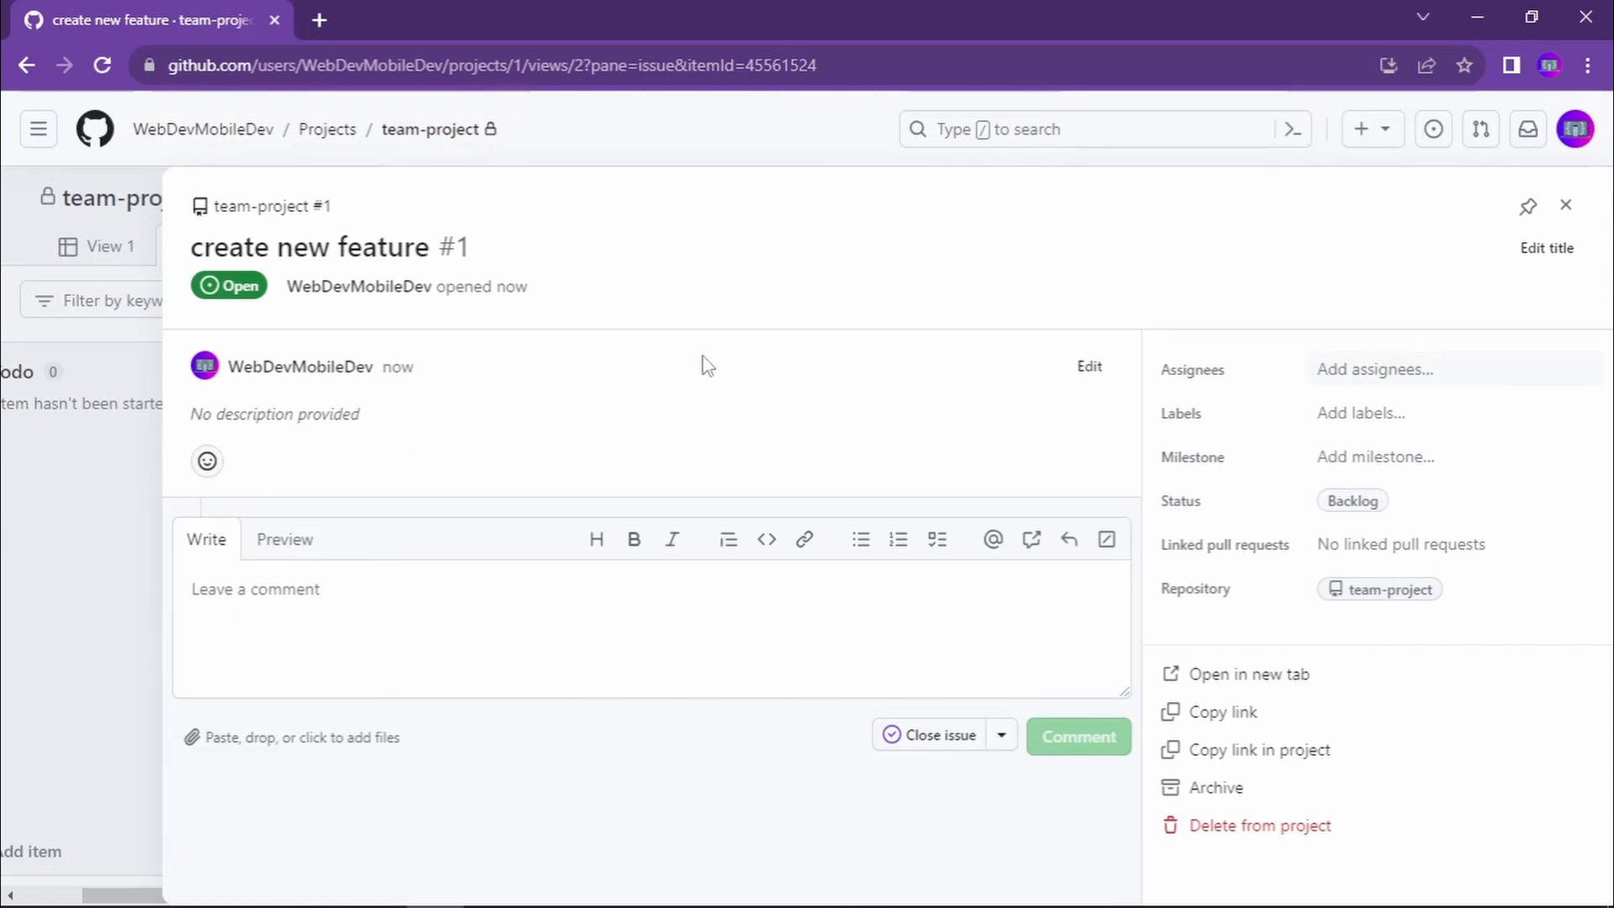
click(38, 513)
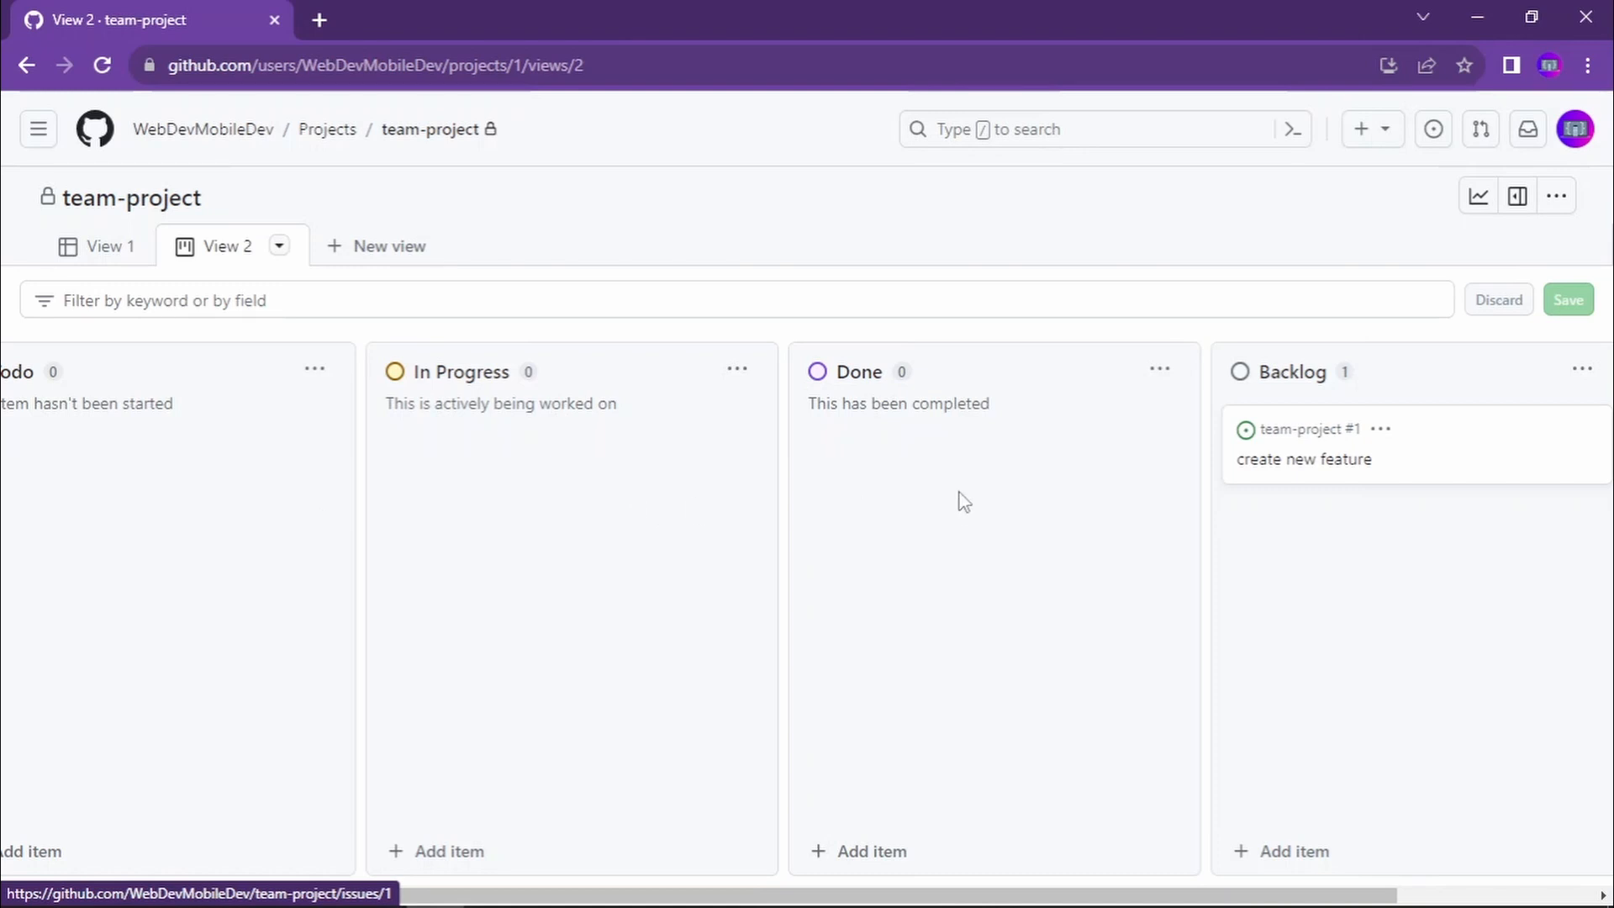
- Switch to the browser window with the ChopTime repository and open its ChopTime project board
key(alt+Tab)
key(alt+Tab)
key(alt+Tab)
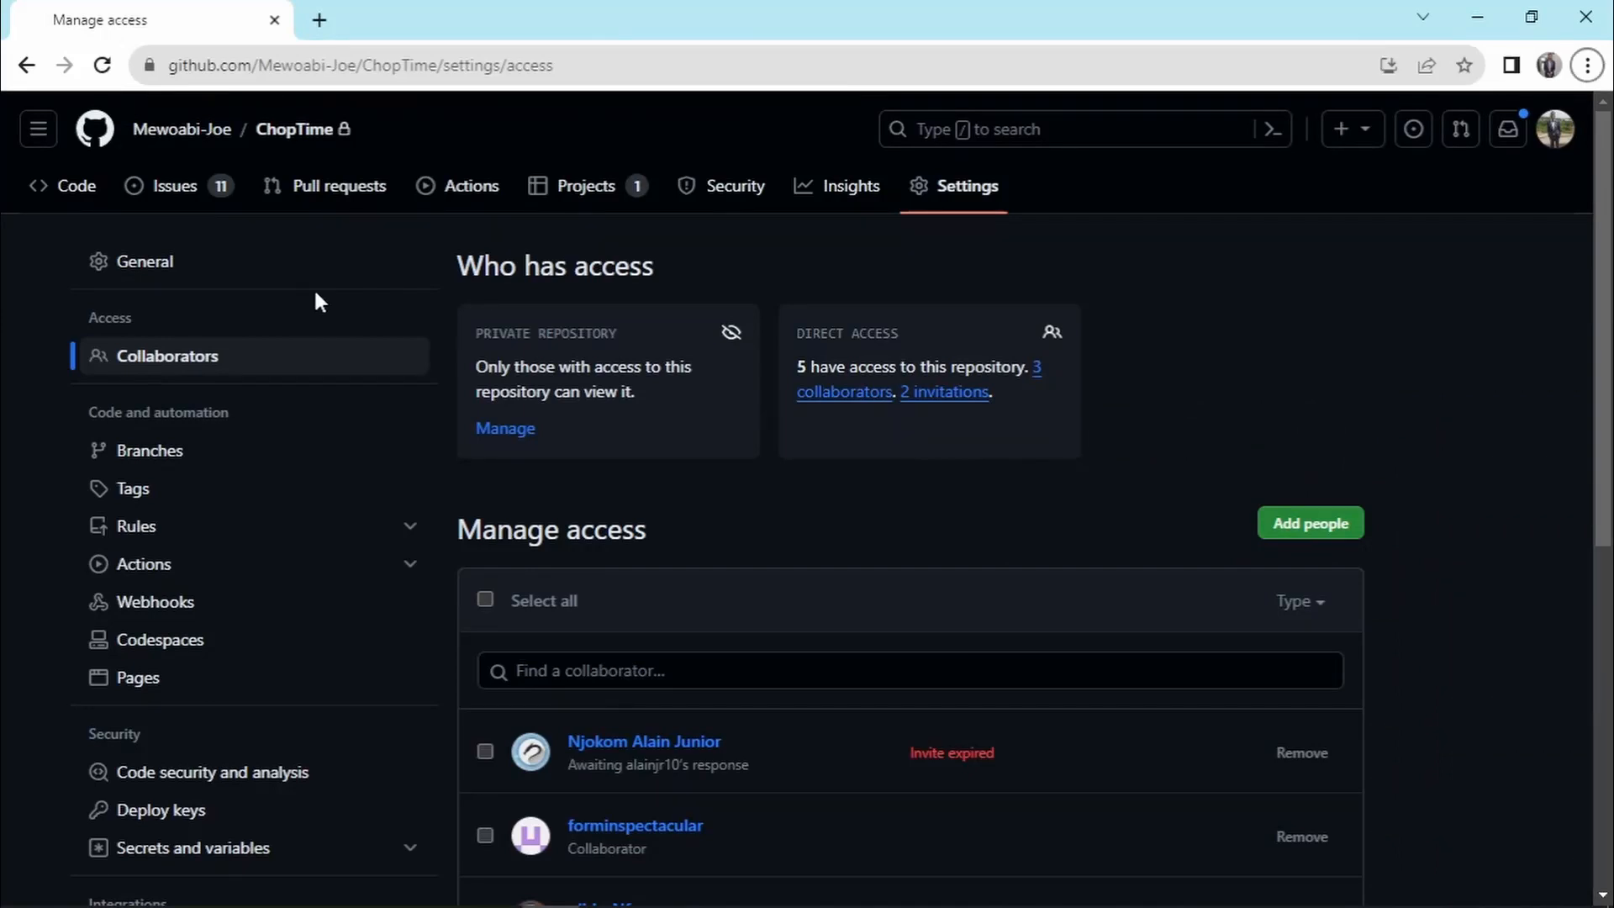
click(602, 206)
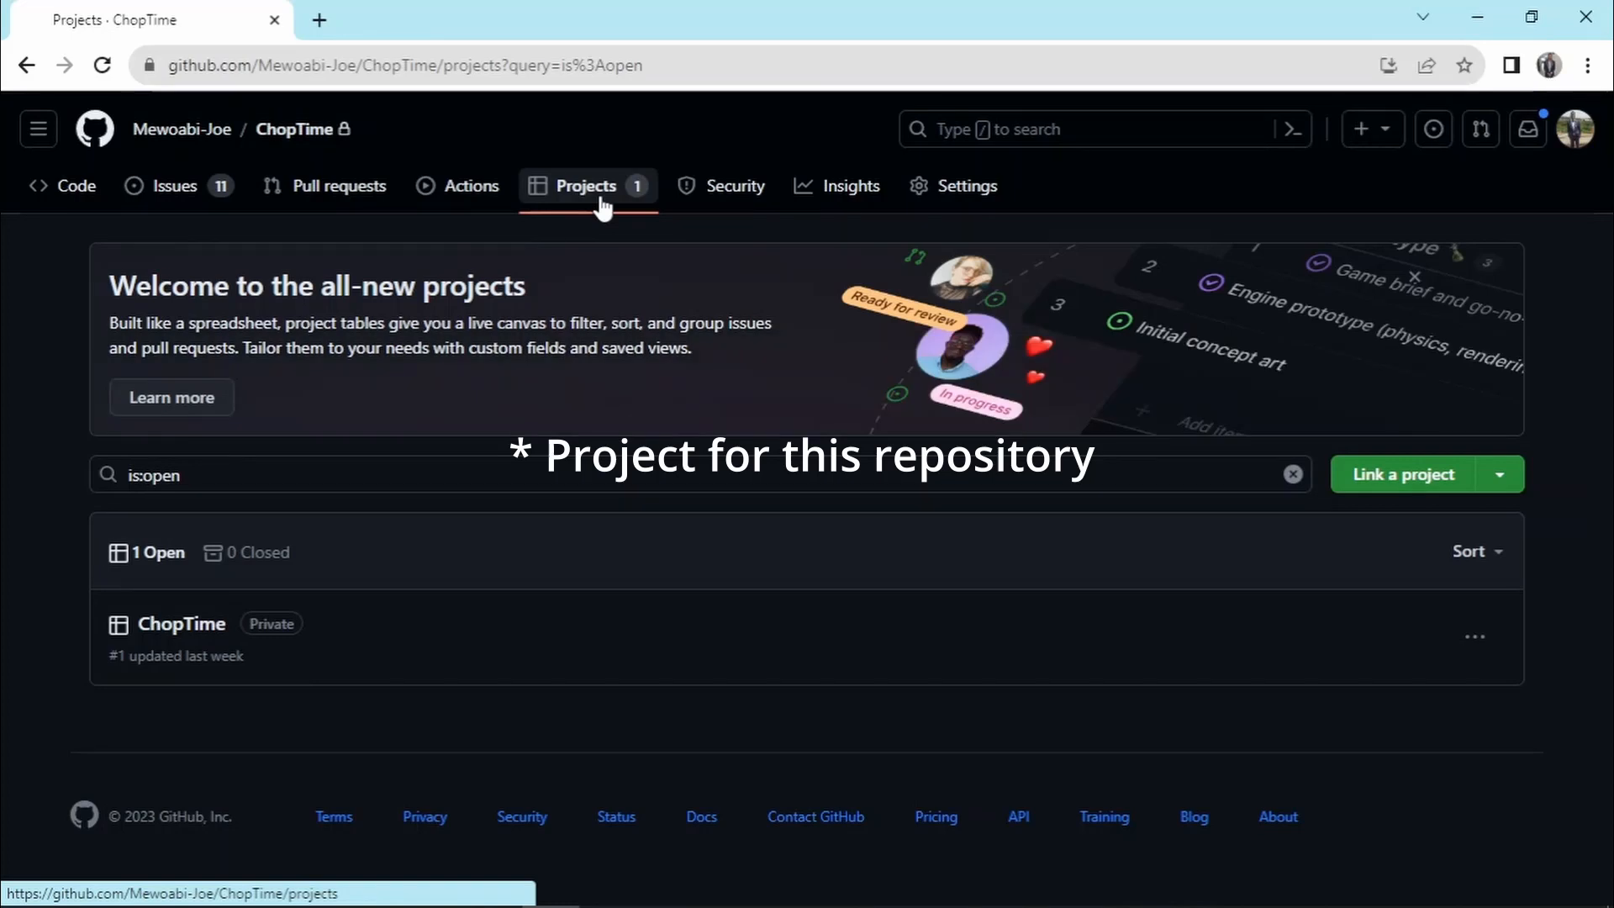
click(166, 637)
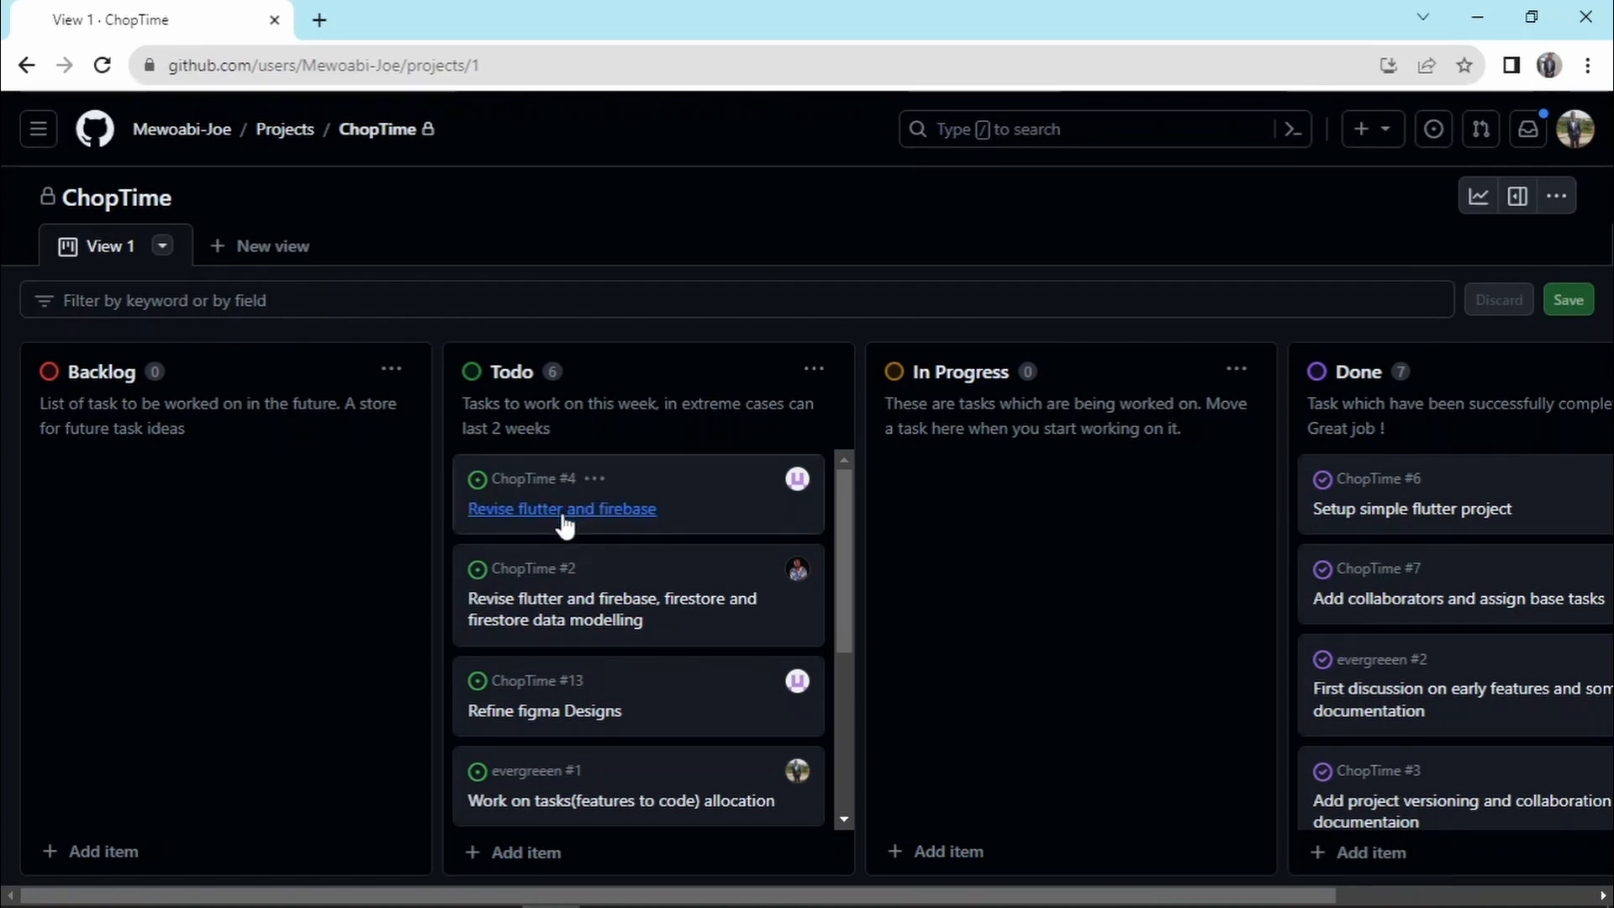
- Review the Todo tasks and move the "Work on tasks(features to code) allocation" card to the In Progress column
scroll(800, 678, down, 3)
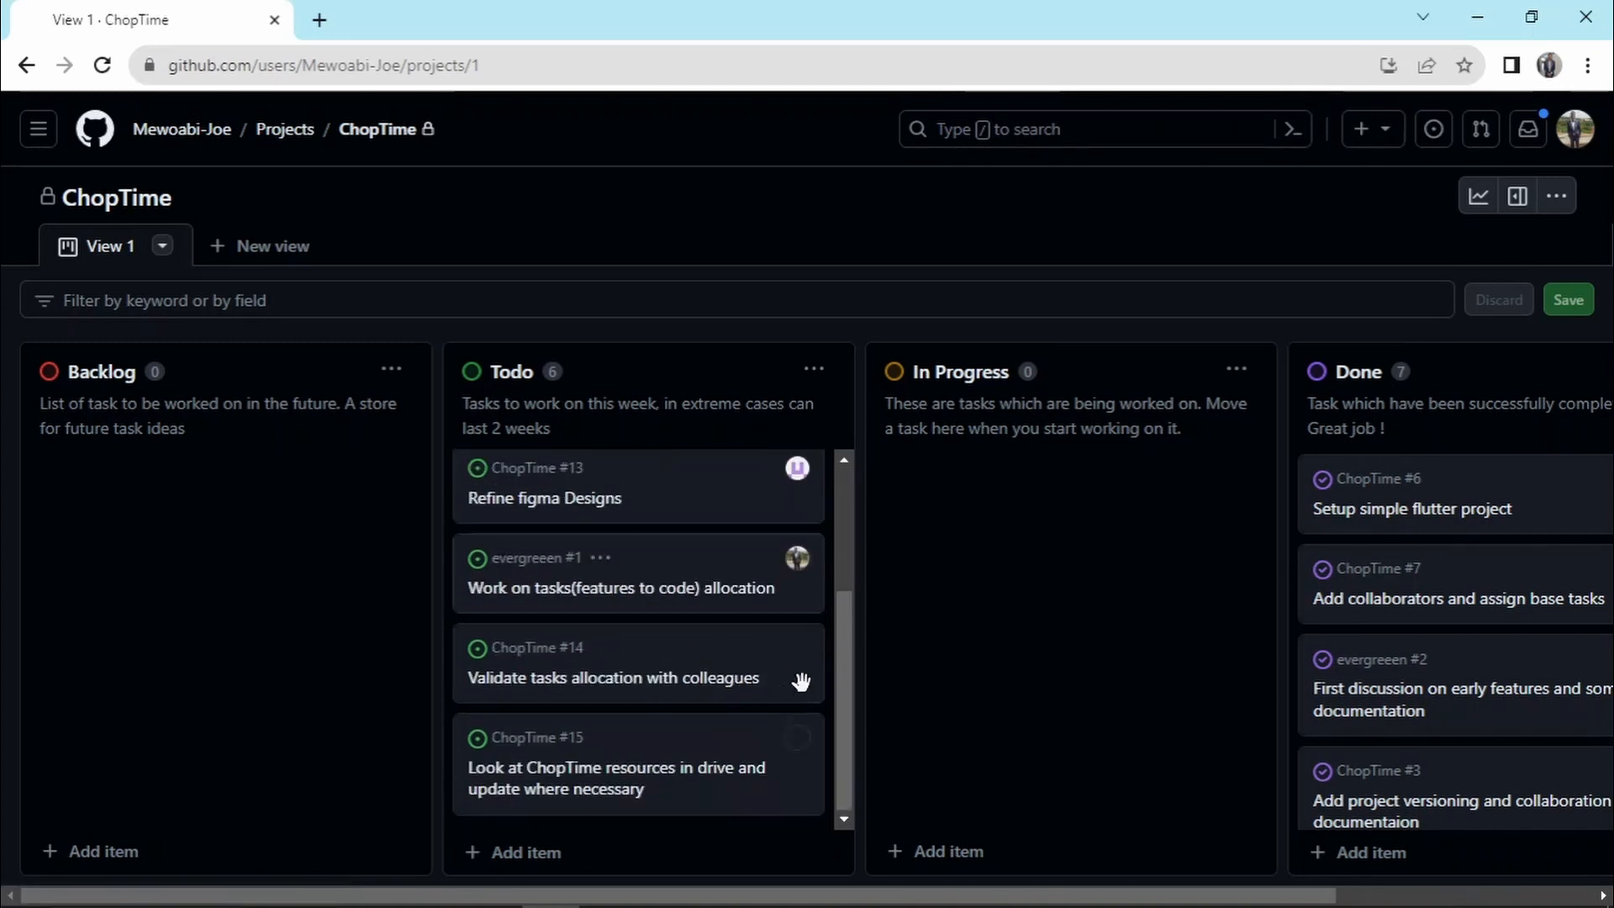
scroll(781, 695, up, 3)
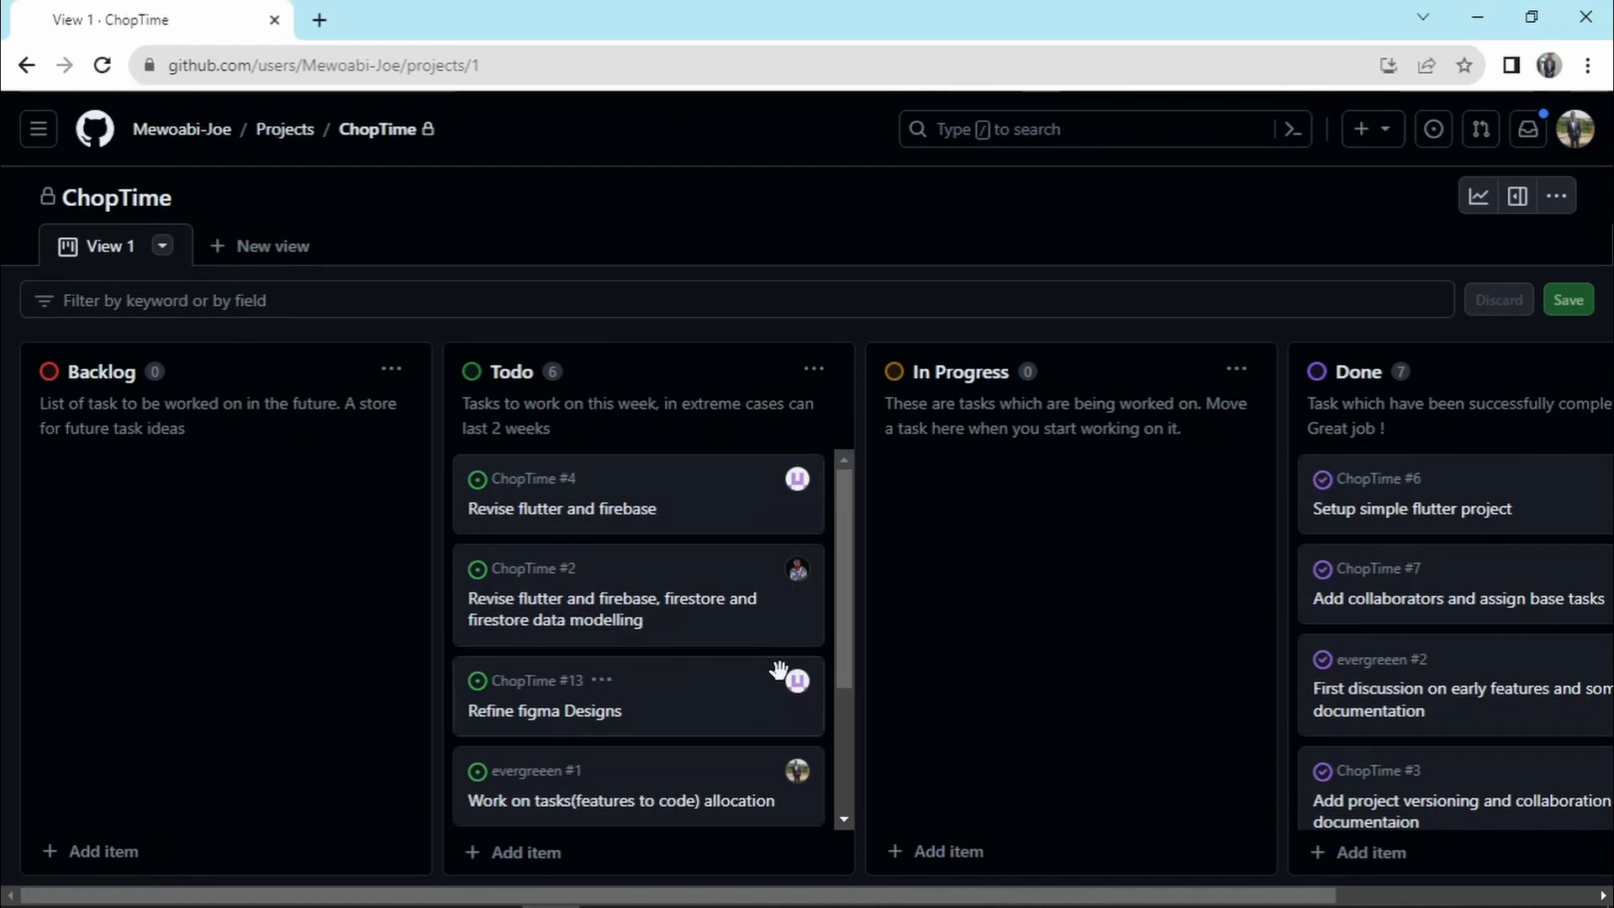
scroll(778, 668, down, 2)
scroll(779, 668, down, 1)
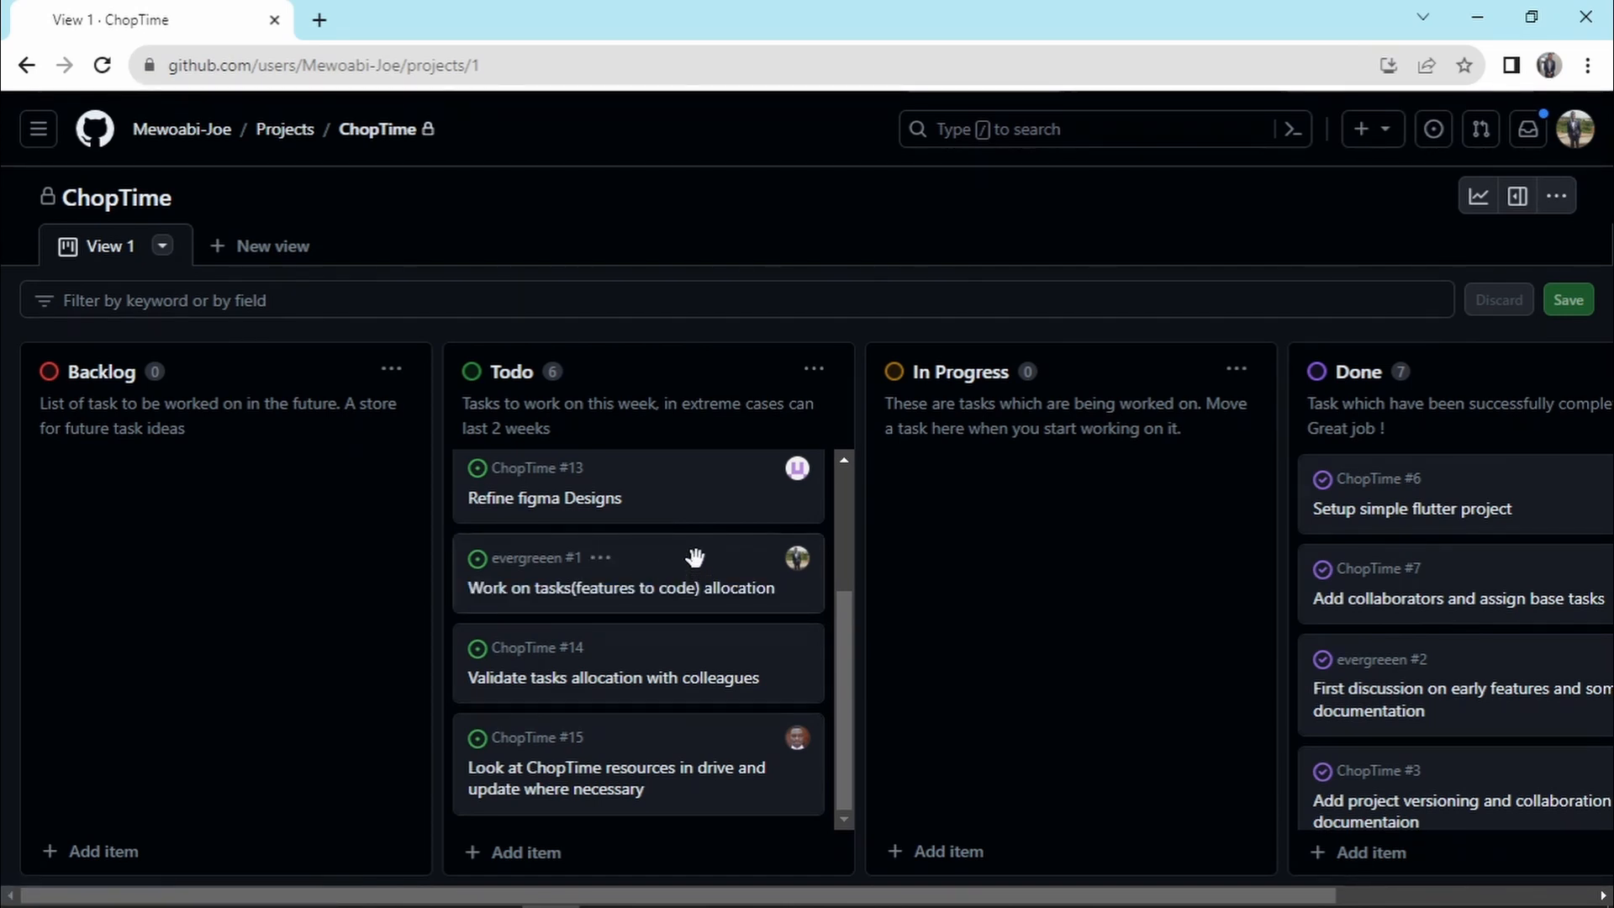
drag(681, 559, 1104, 563)
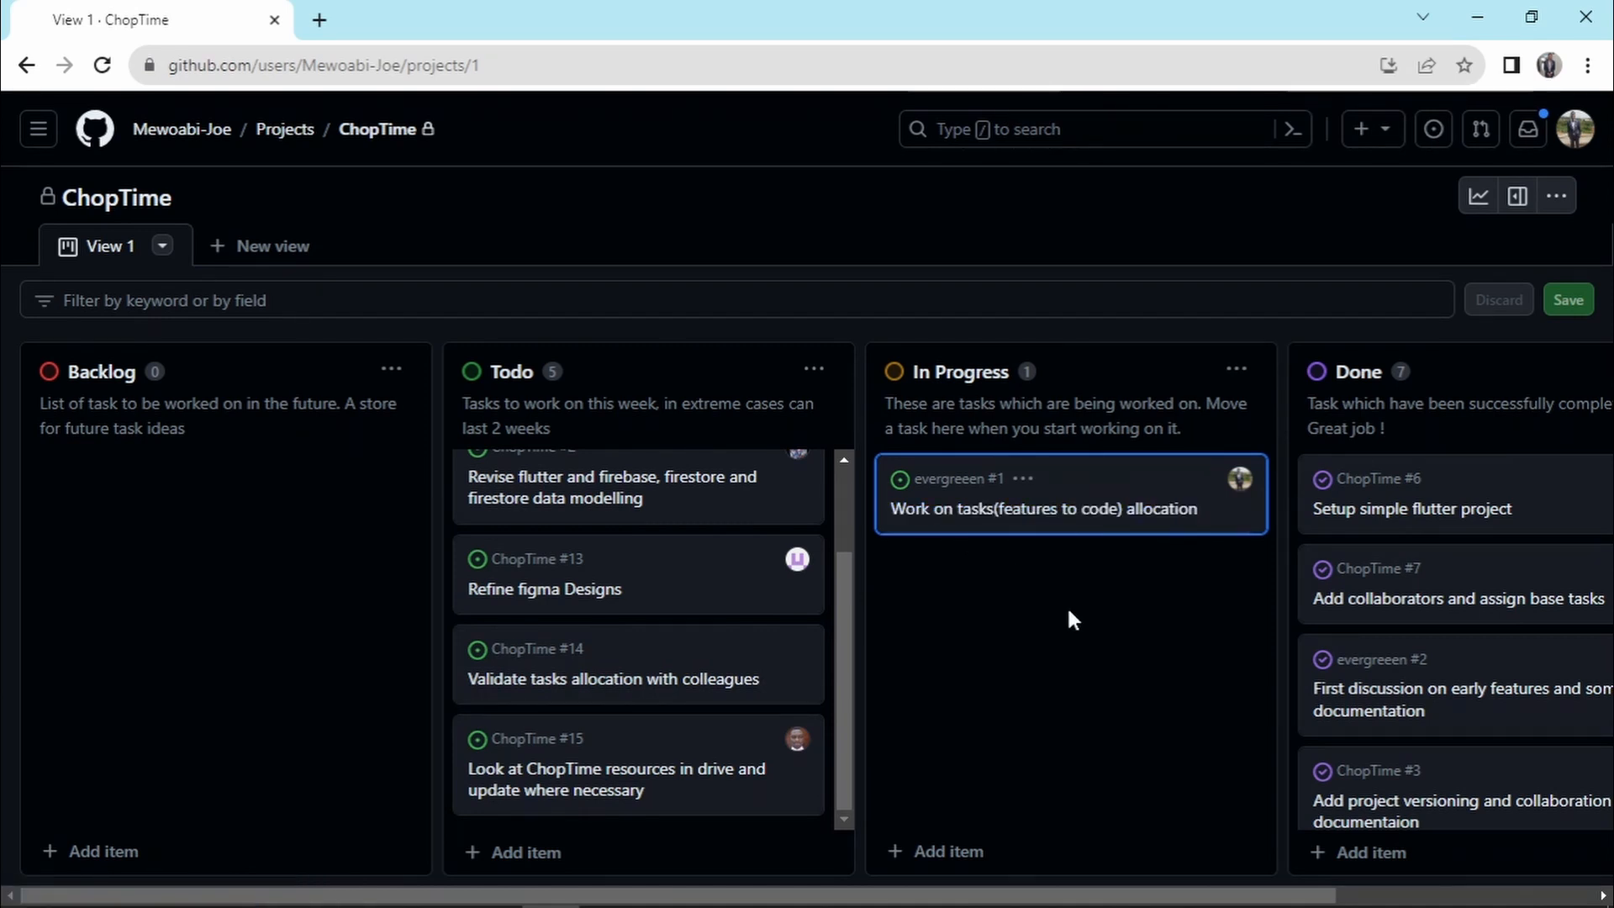
- Return the "Work on tasks(features to code) allocation" card to the Todo column, above "Refine figma Designs"
scroll(1345, 580, down, 3)
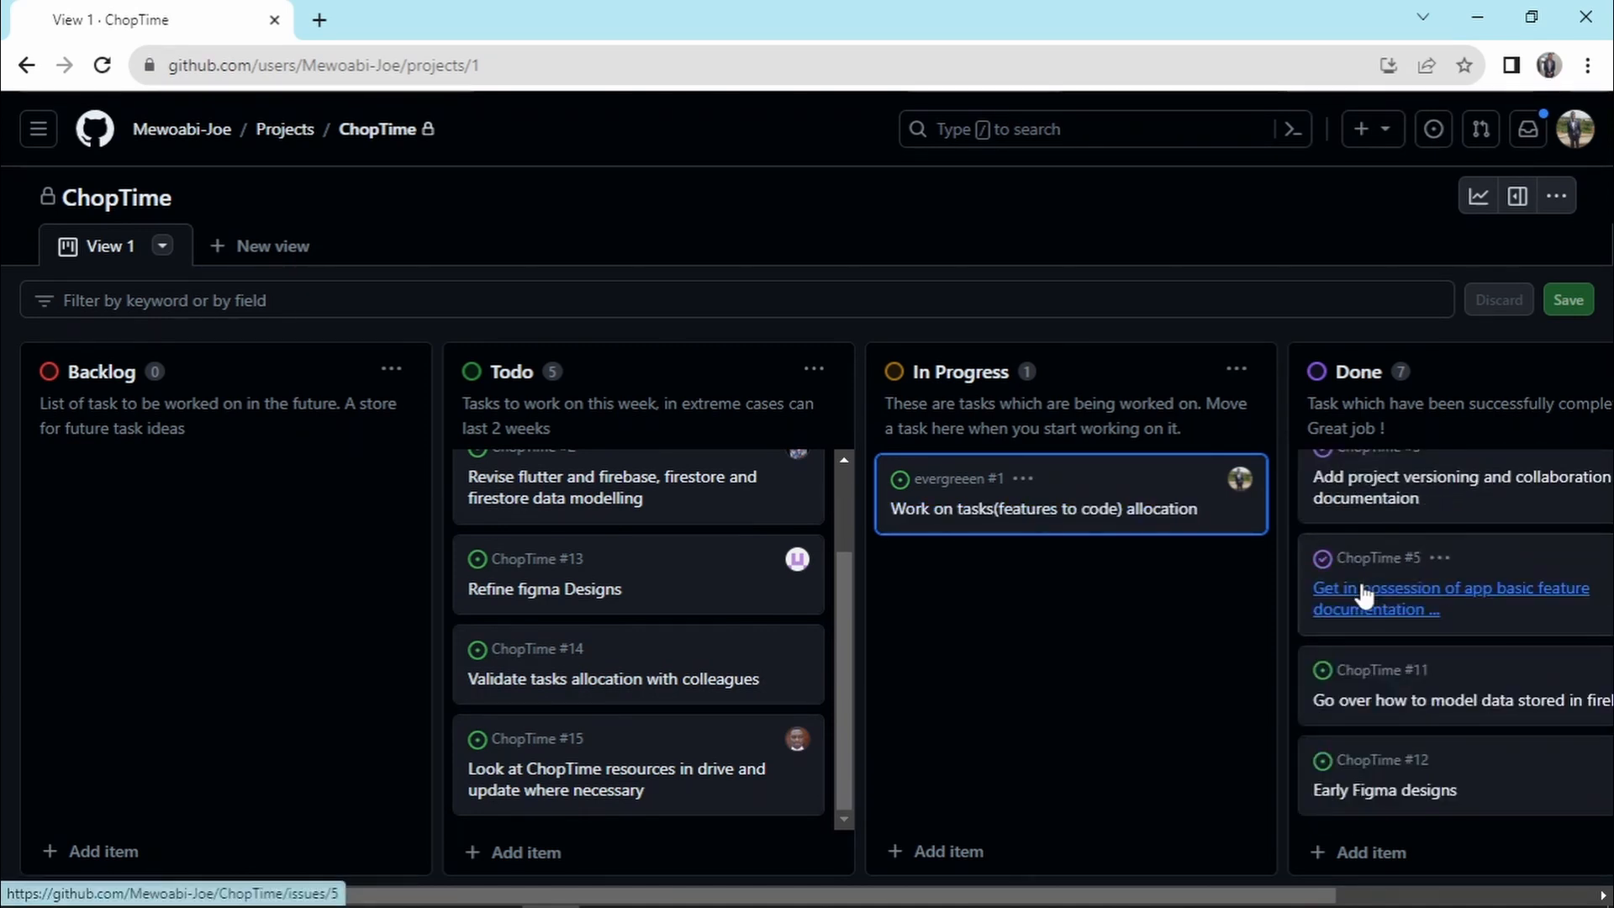
drag(1035, 526, 595, 570)
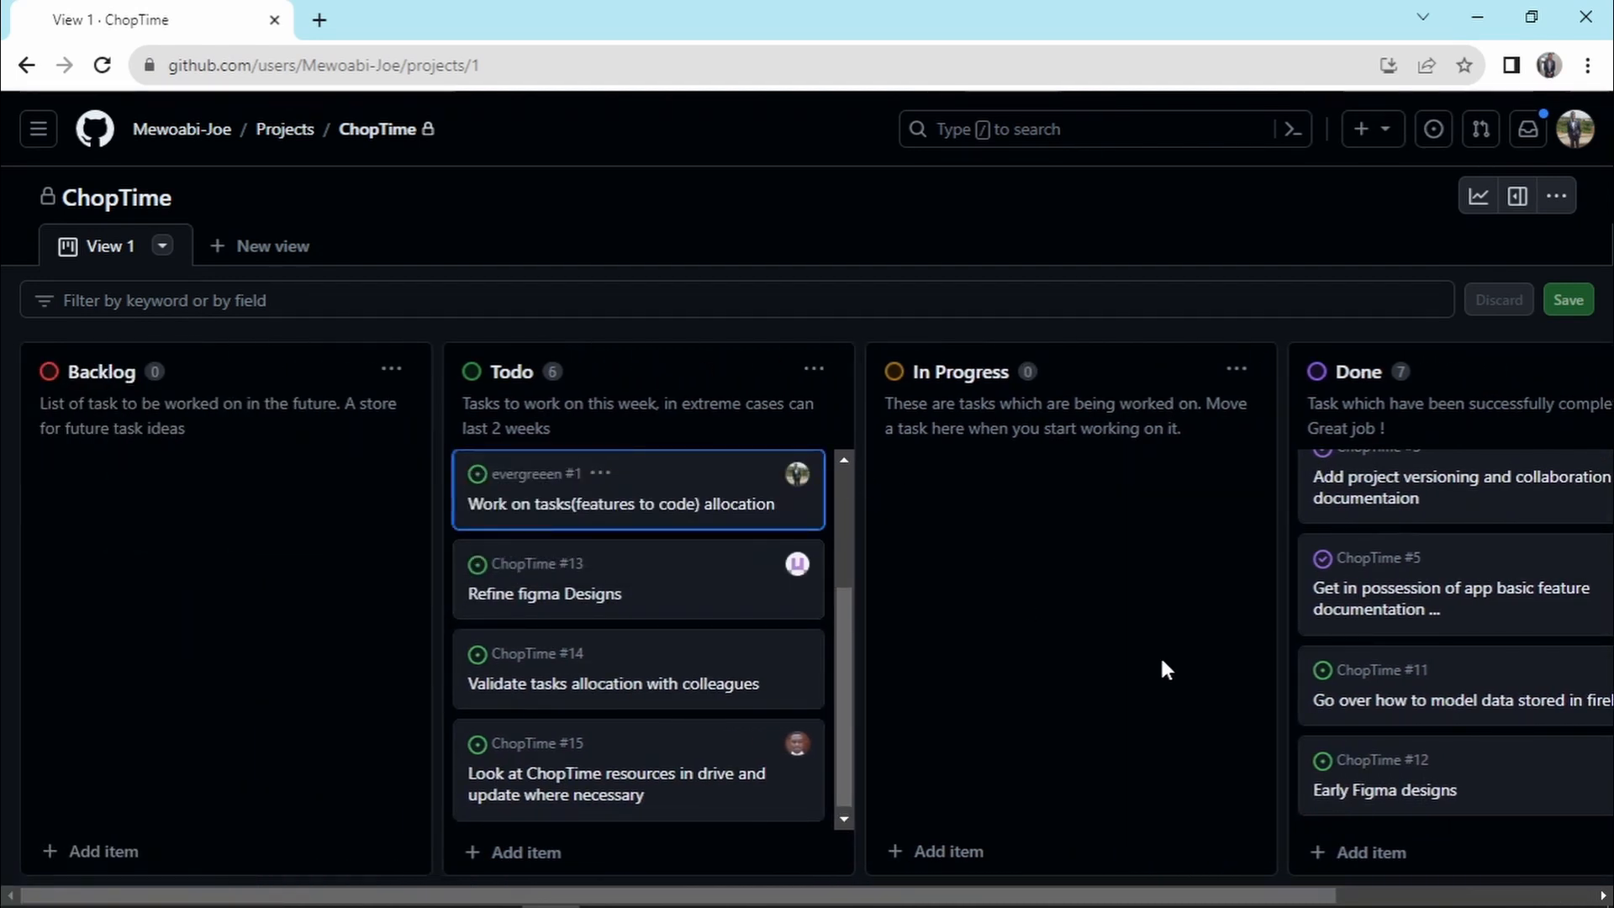
- Examine the tasks in the Done column and the board's column layout from Backlog to Done
scroll(1429, 603, up, 4)
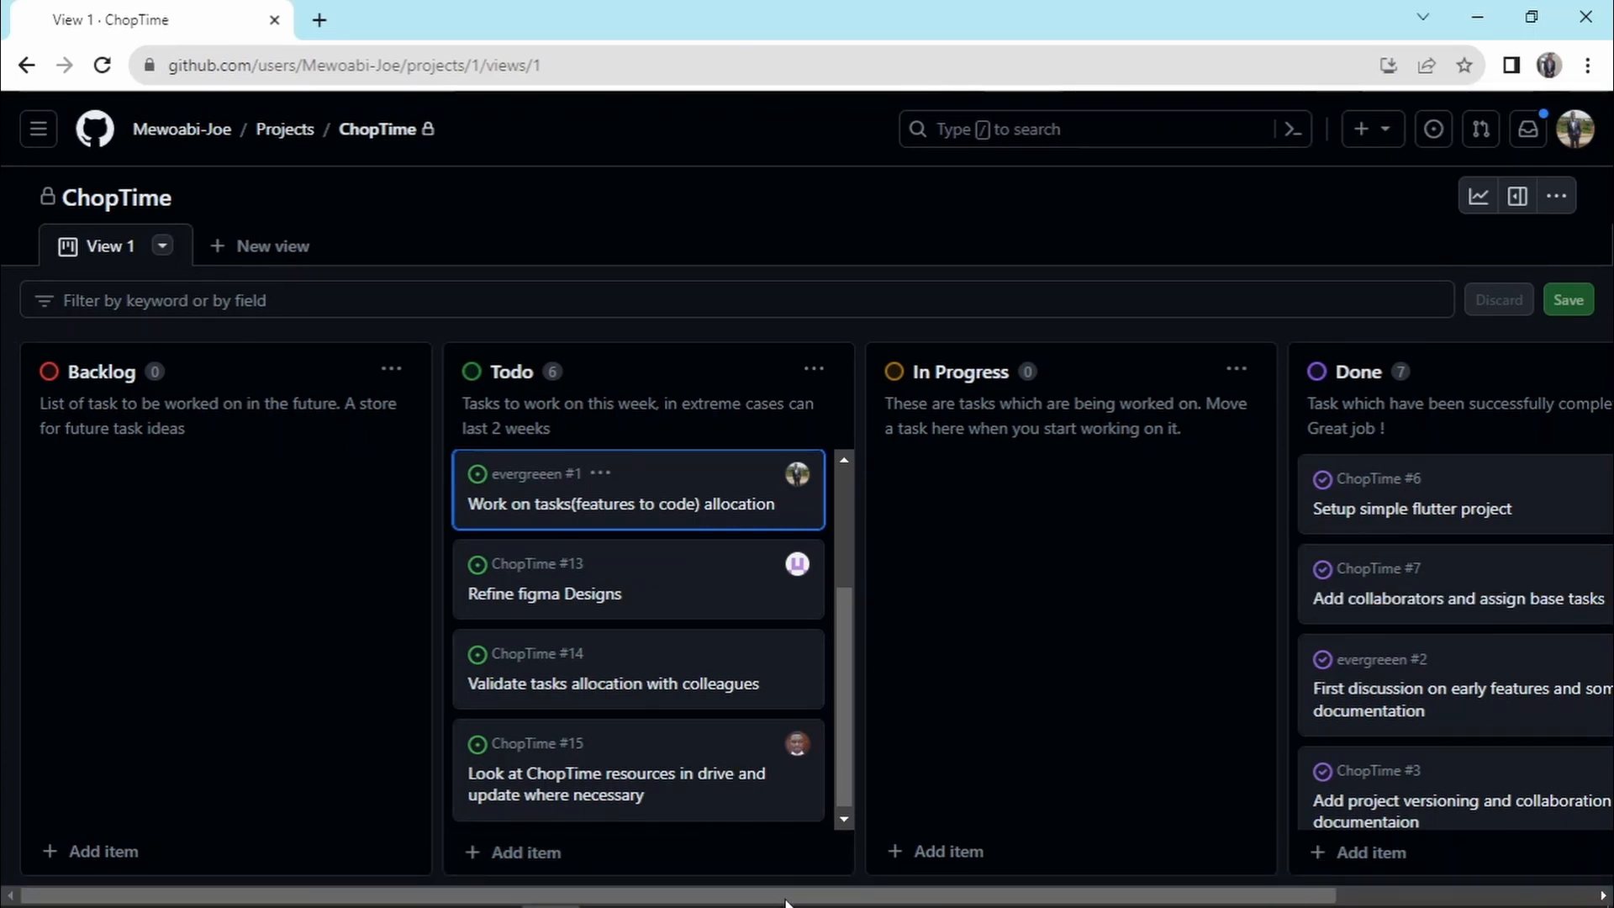
drag(789, 898, 1001, 814)
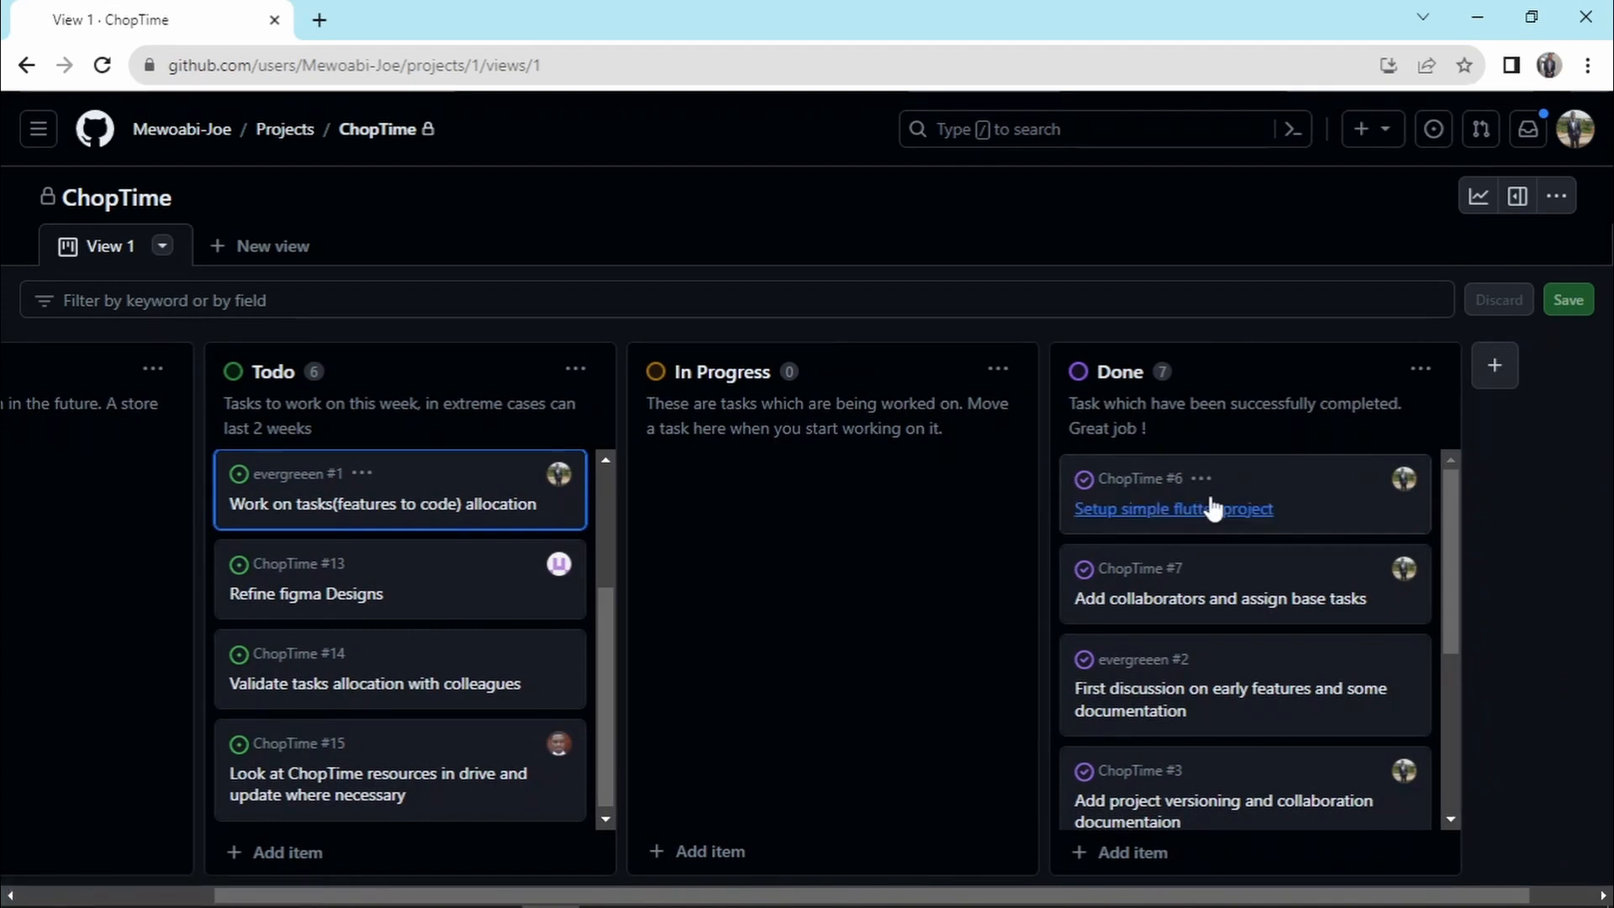
scroll(1283, 525, down, 4)
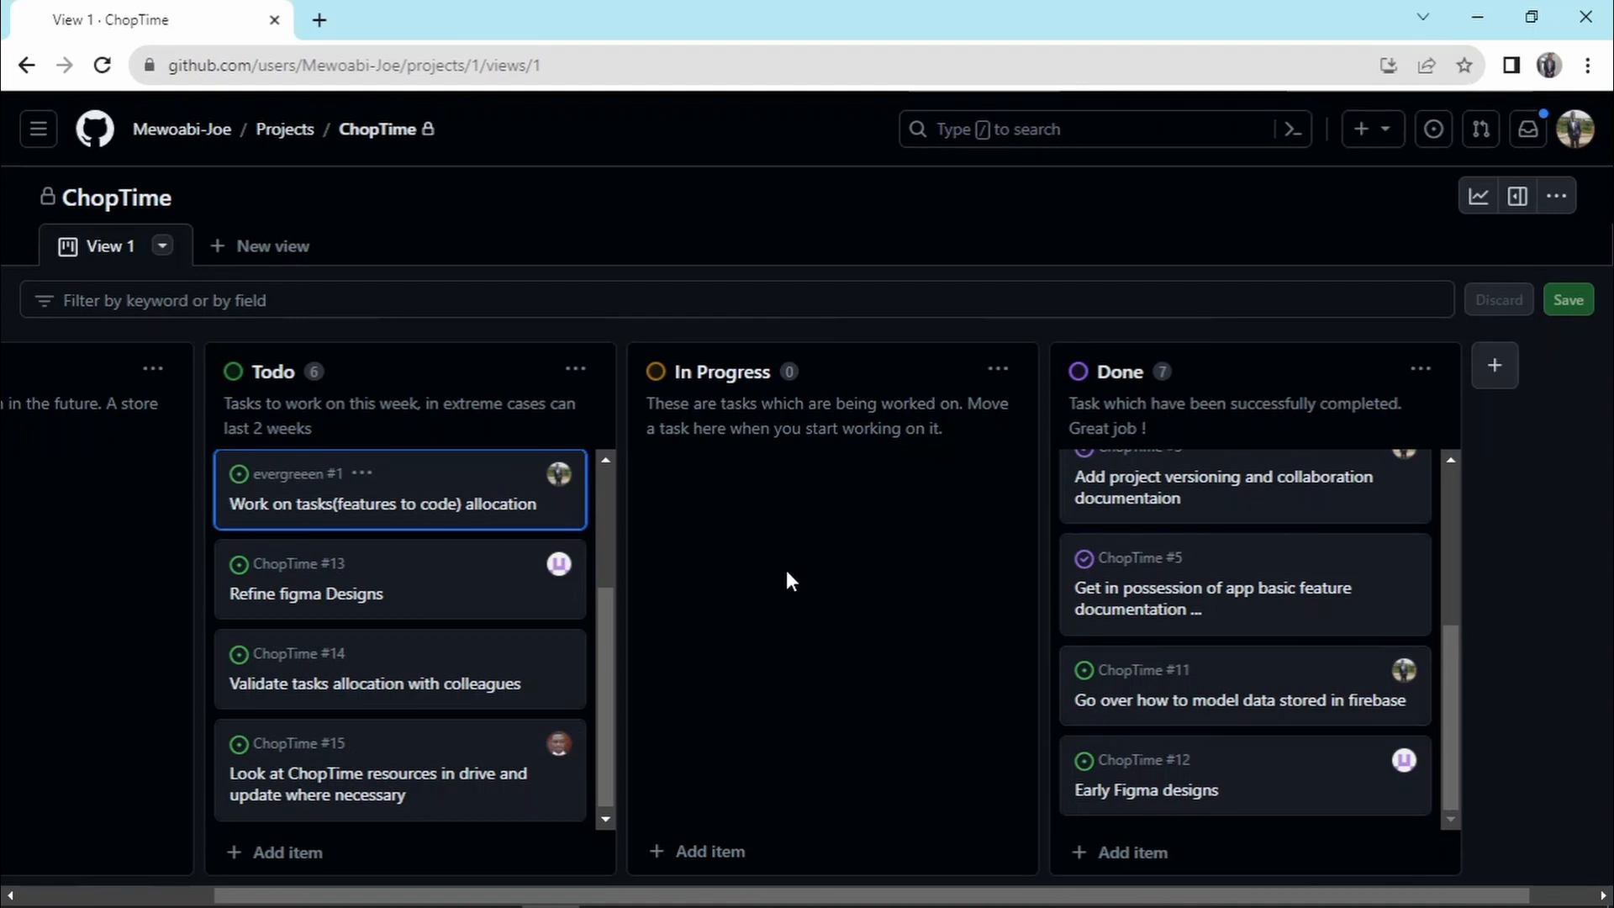
drag(502, 897, 304, 900)
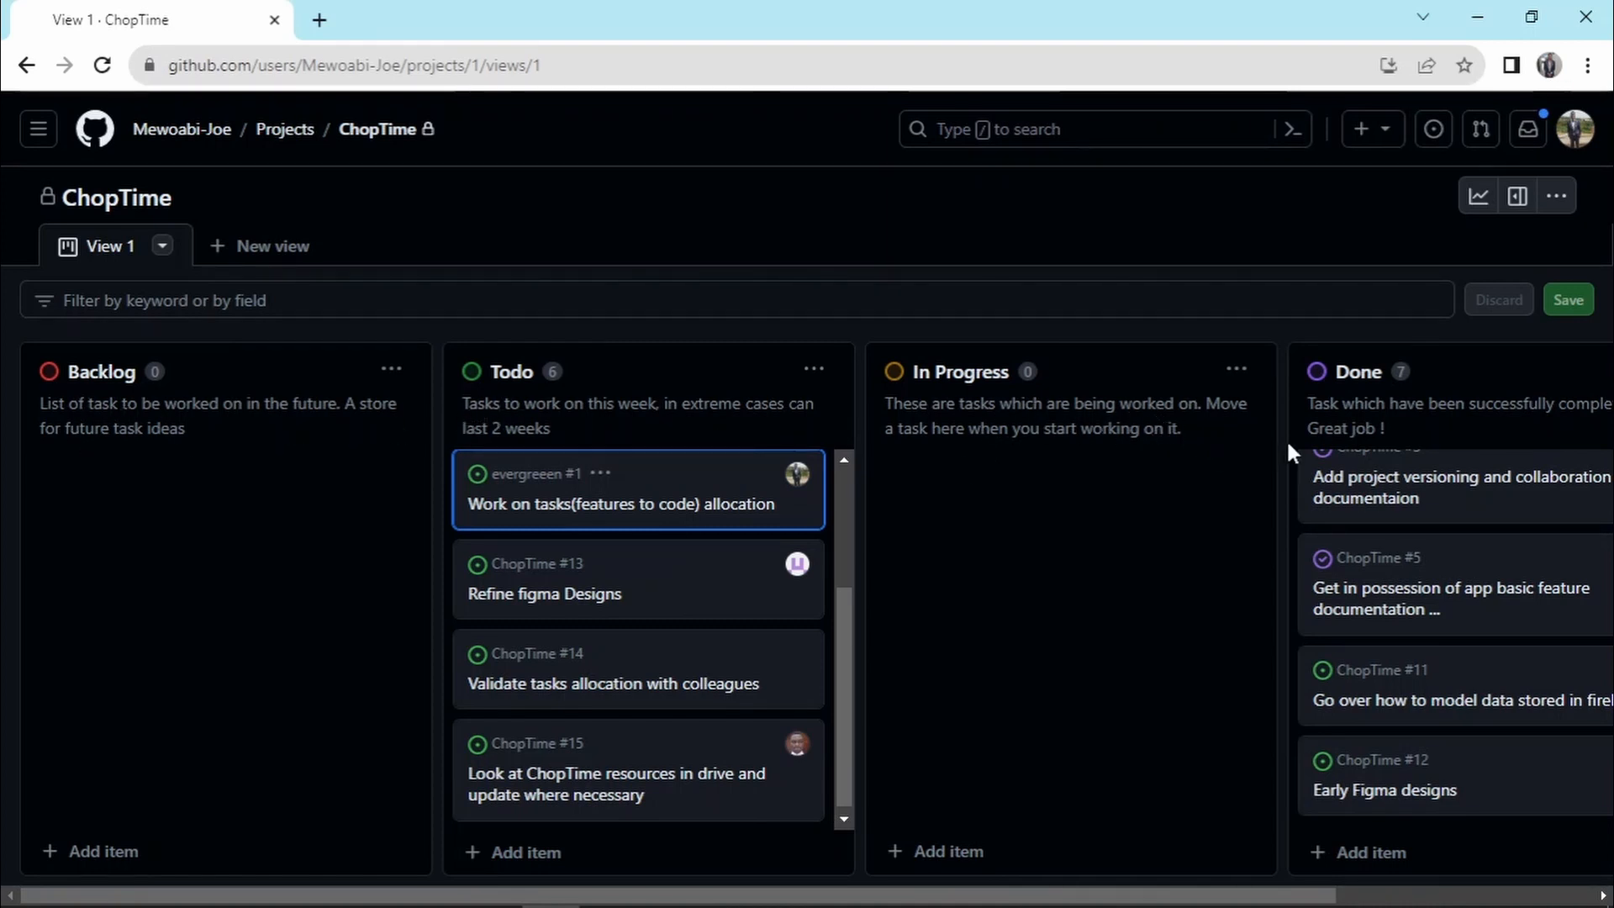
drag(1001, 903, 1211, 876)
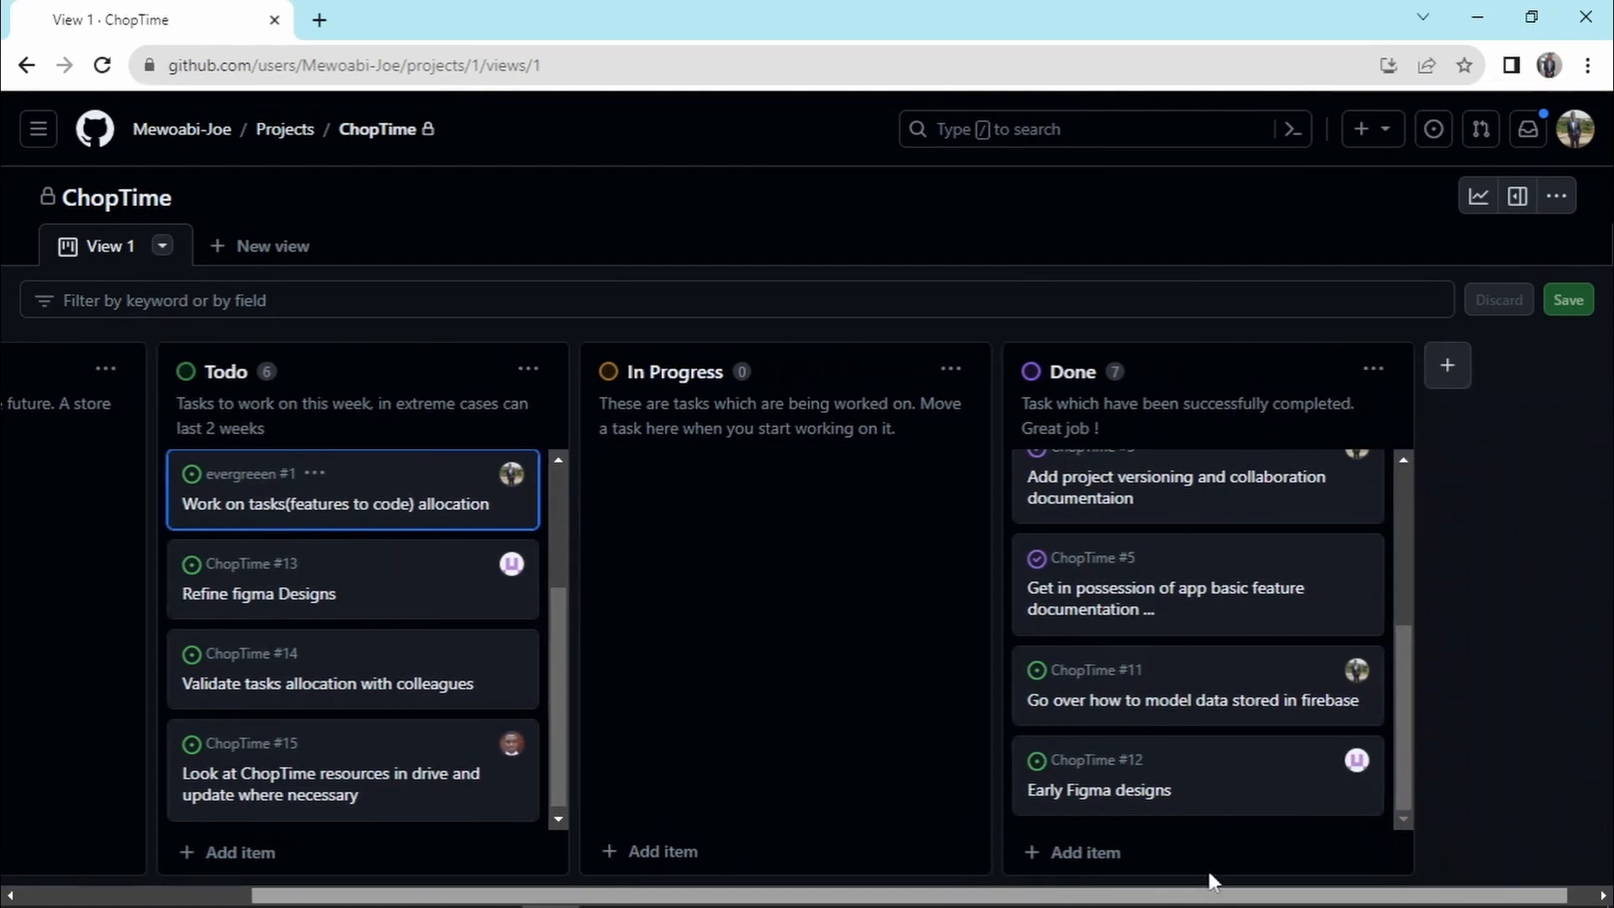